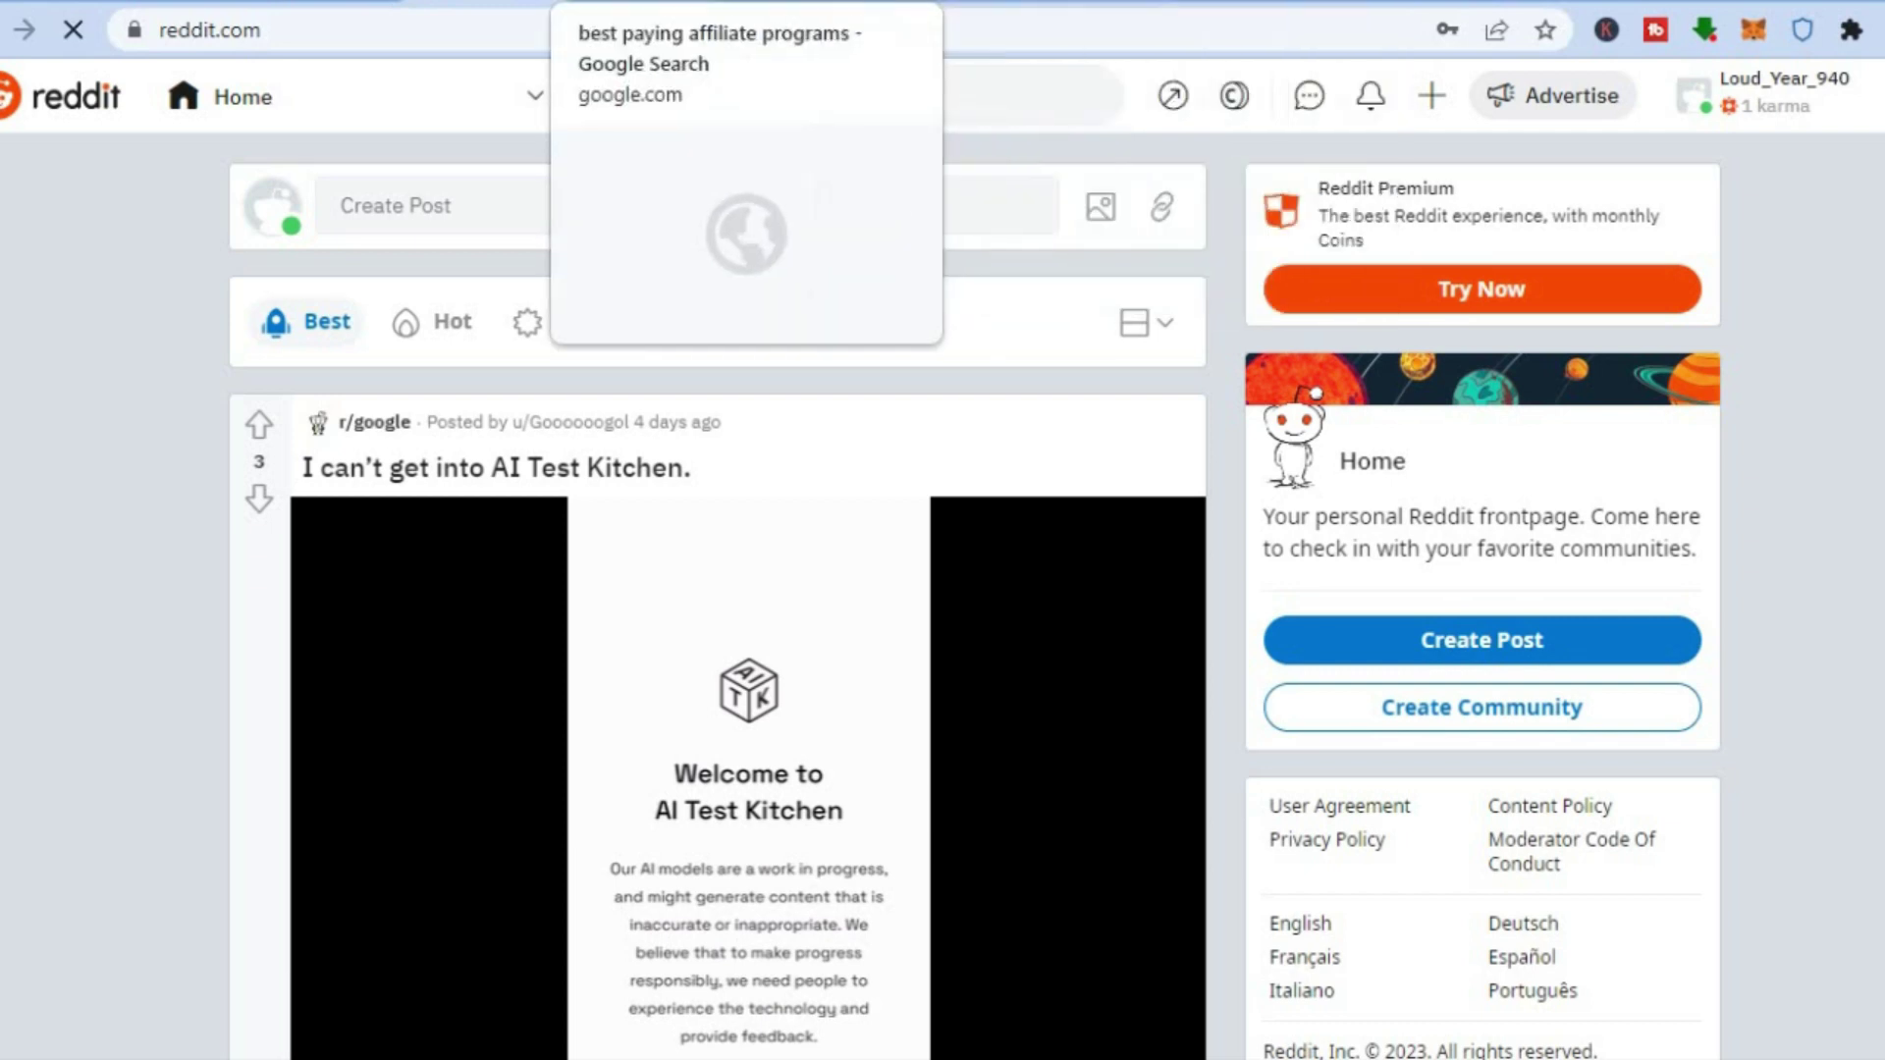
# Review the Google results for the best paying affiliate programs
pyautogui.click(628, 8)
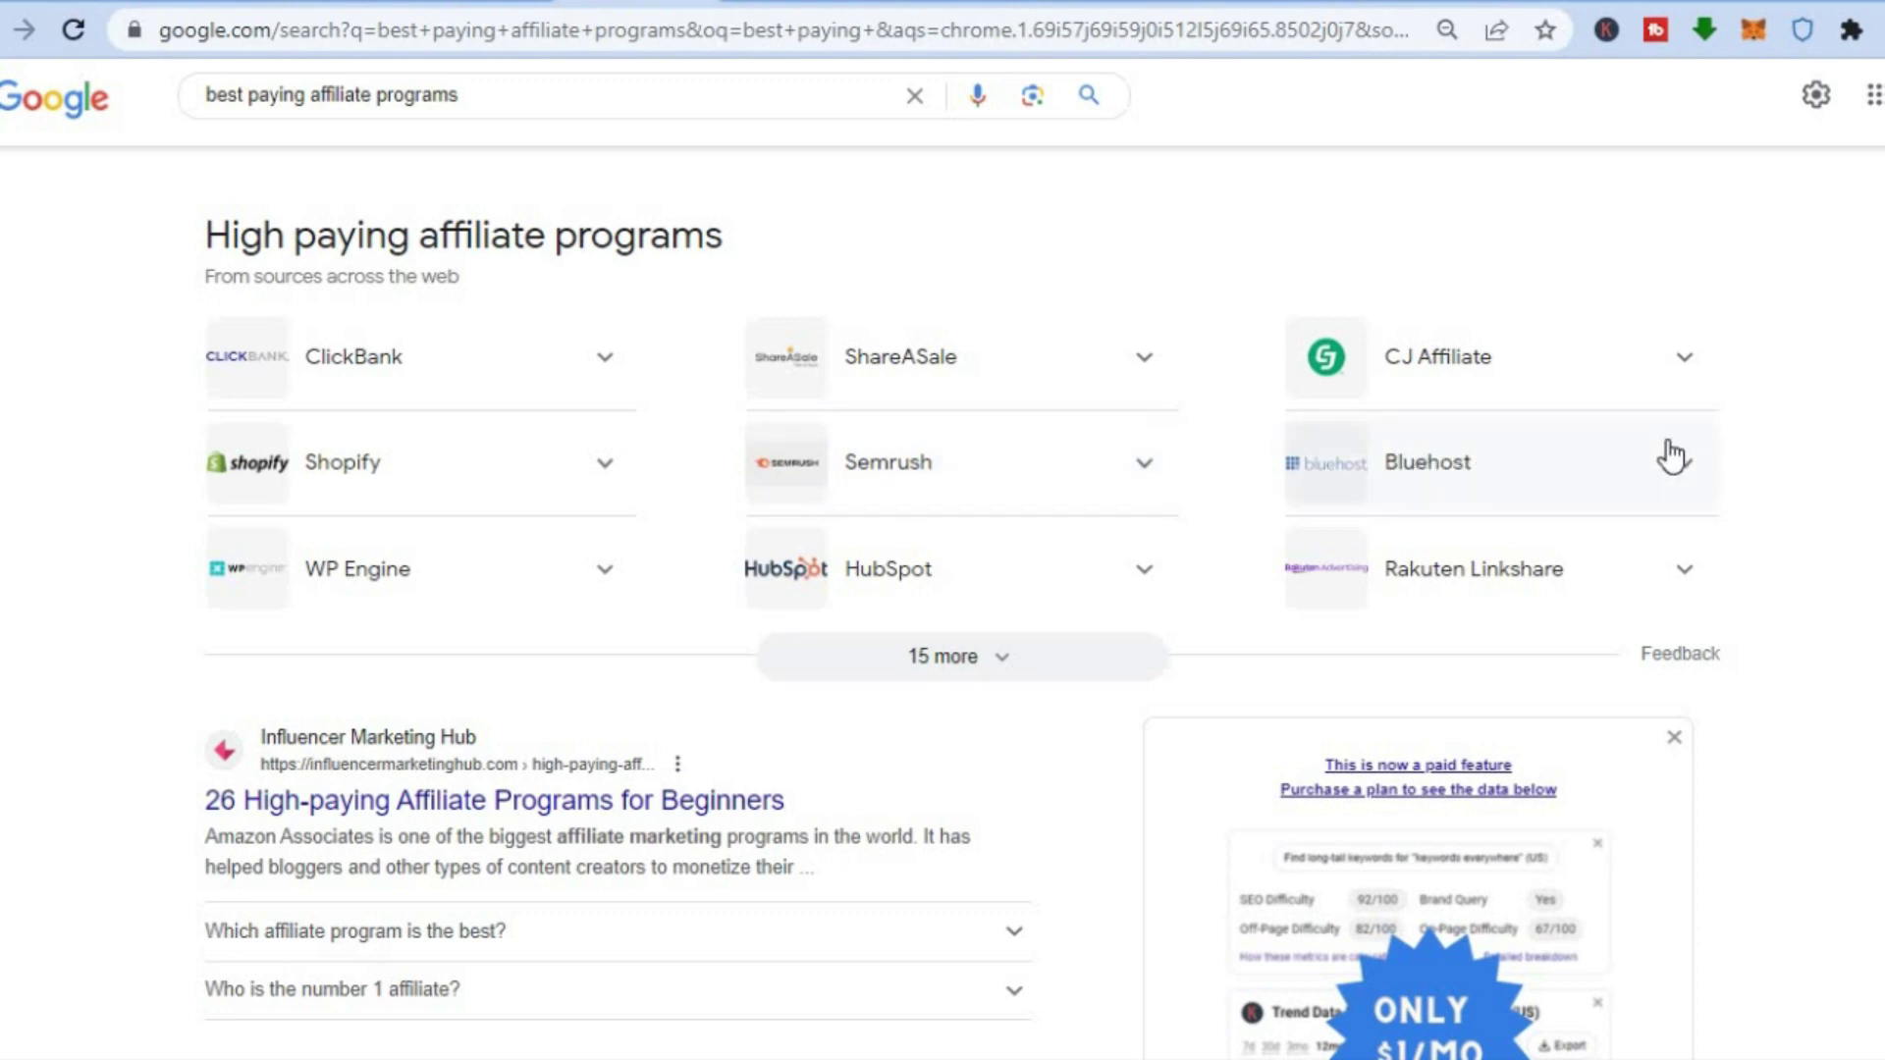
pyautogui.scroll(-1, 962, 619)
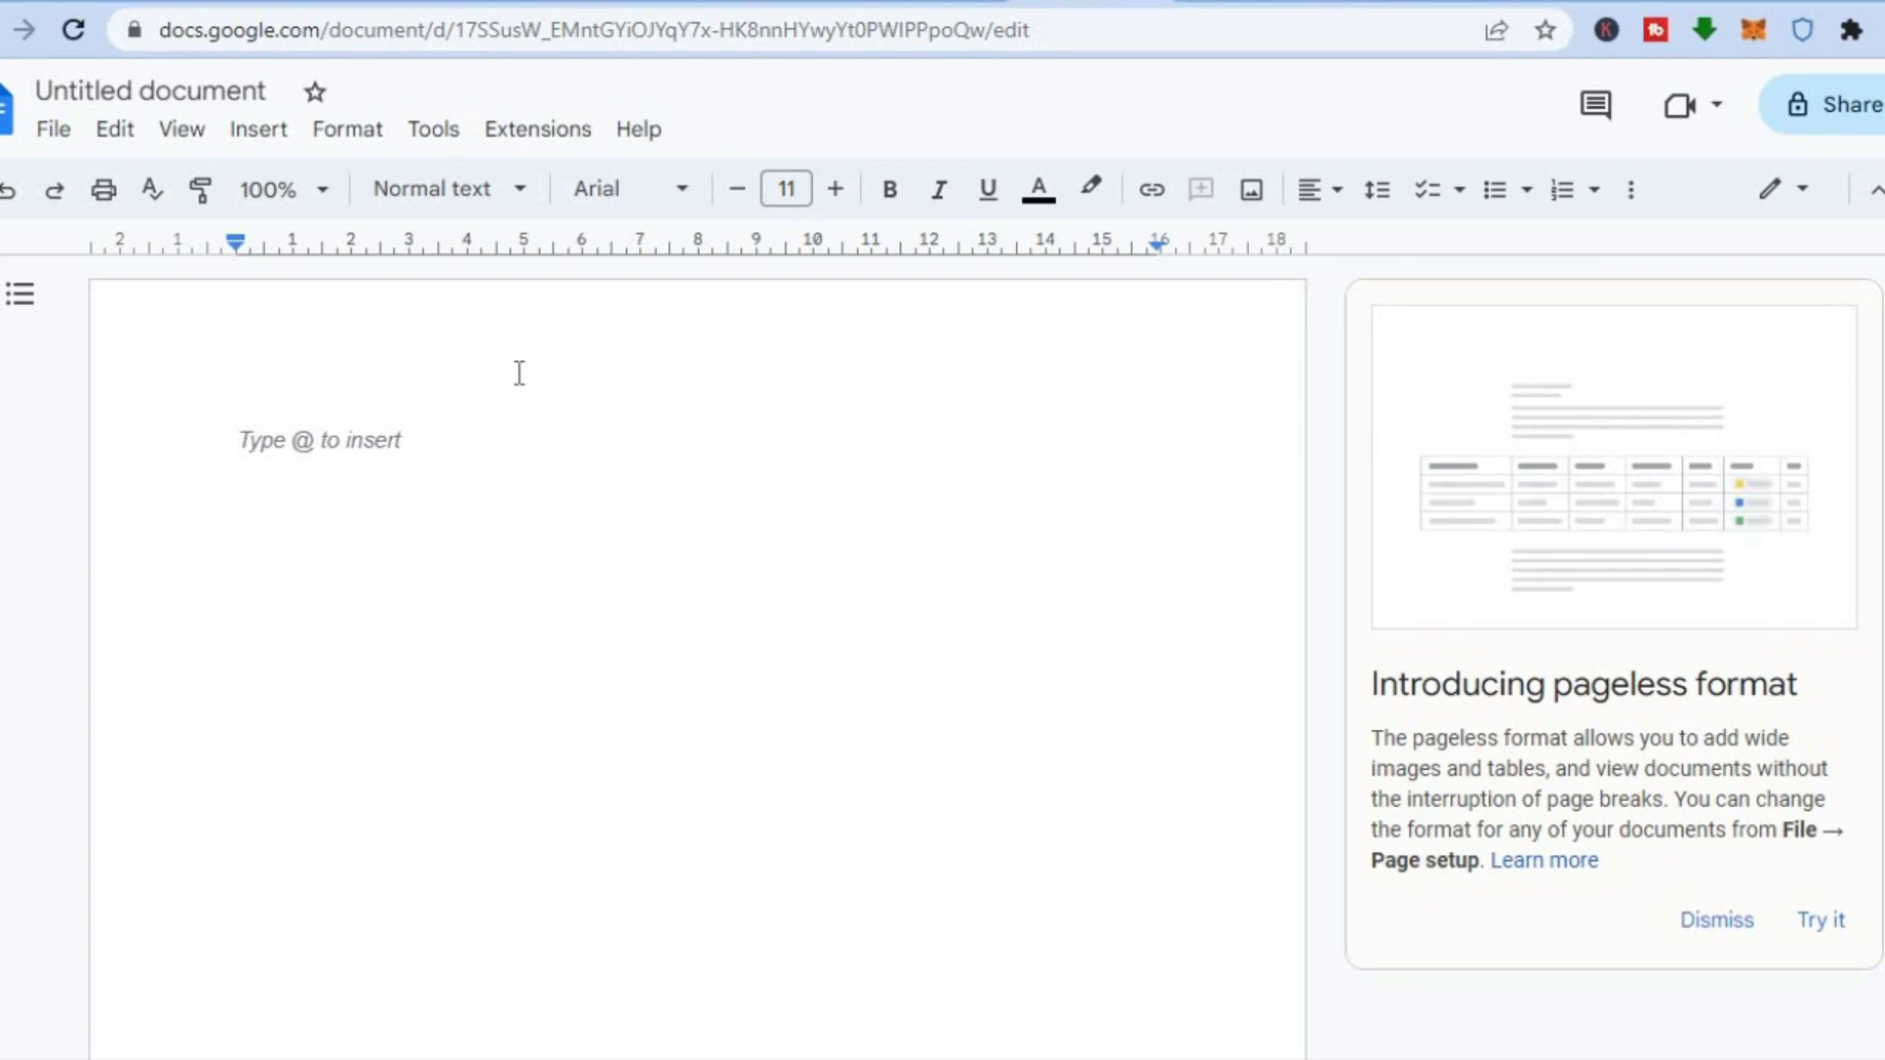
# Switch to the ChatGPT chat with the '5 Best Superfoods for Muscle Building' article
pyautogui.click(884, 3)
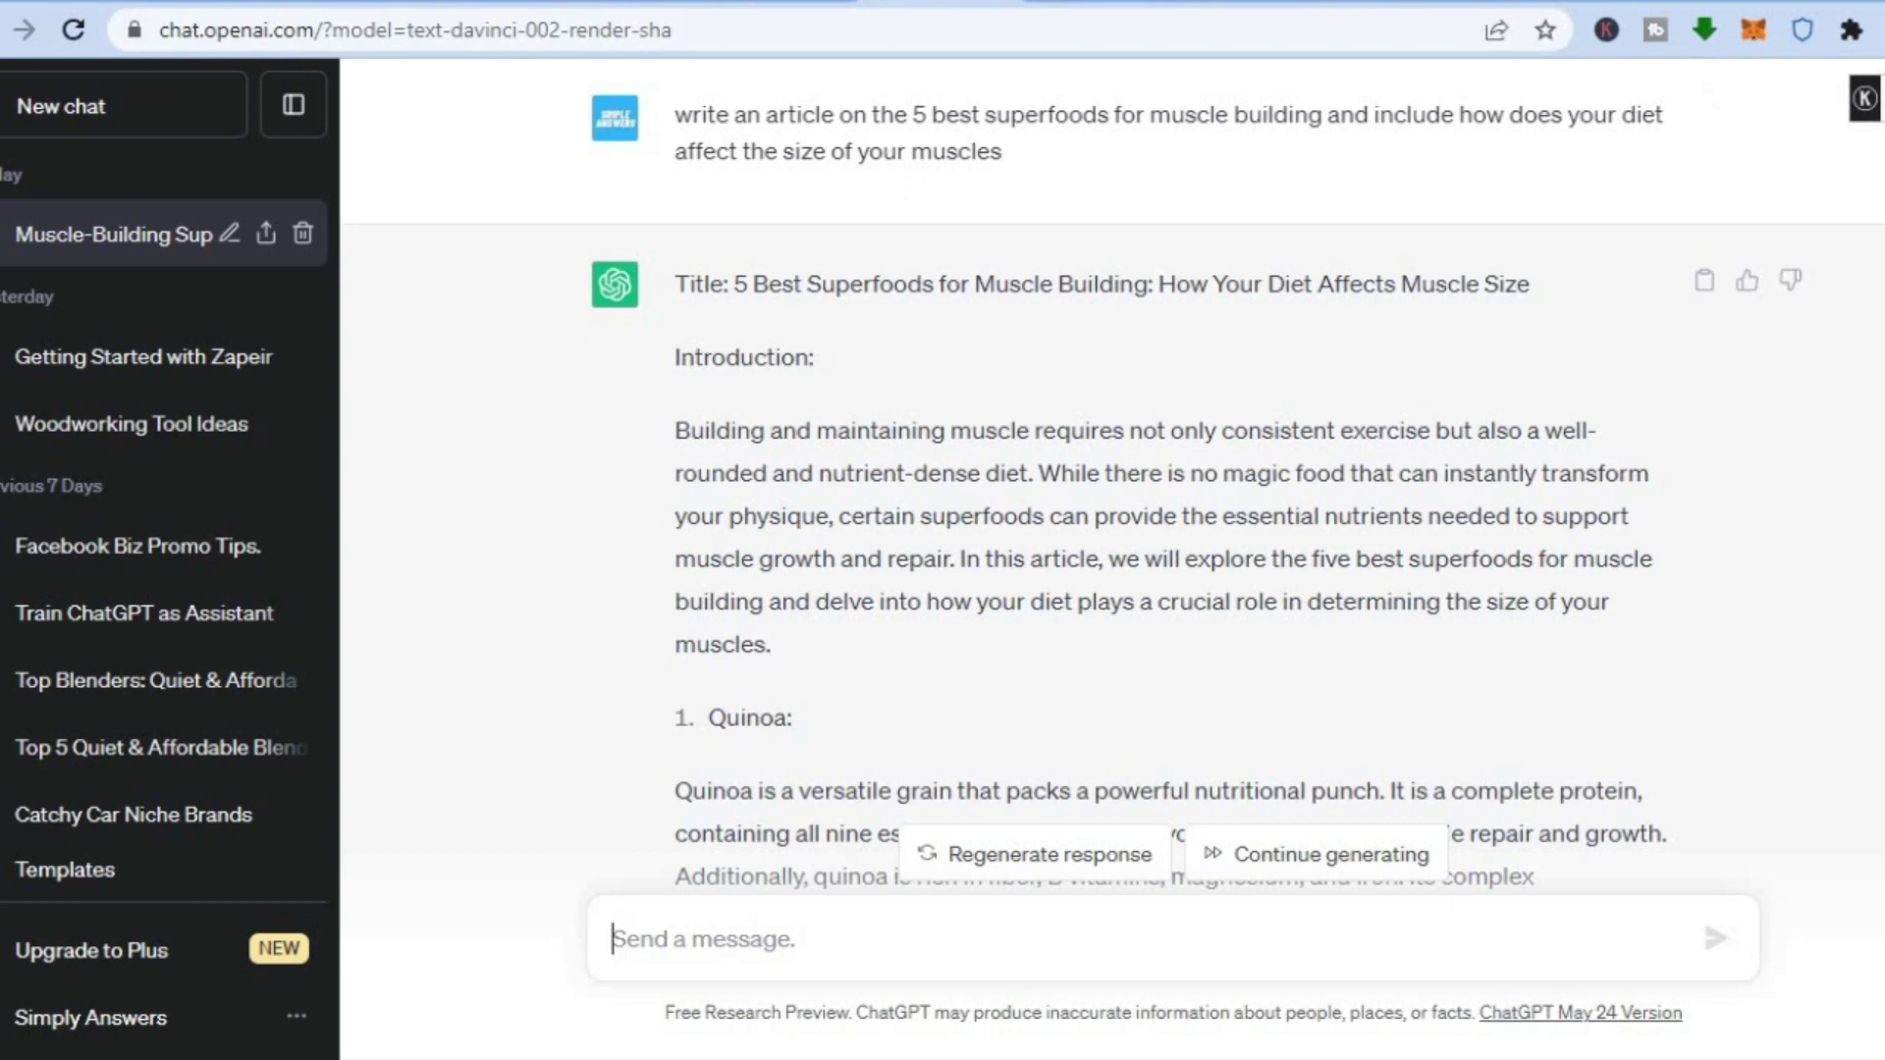
# Read through ChatGPT's superfoods muscle-building article and copy the whole reply
pyautogui.scroll(-15, 1112, 471)
pyautogui.scroll(-10, 1112, 471)
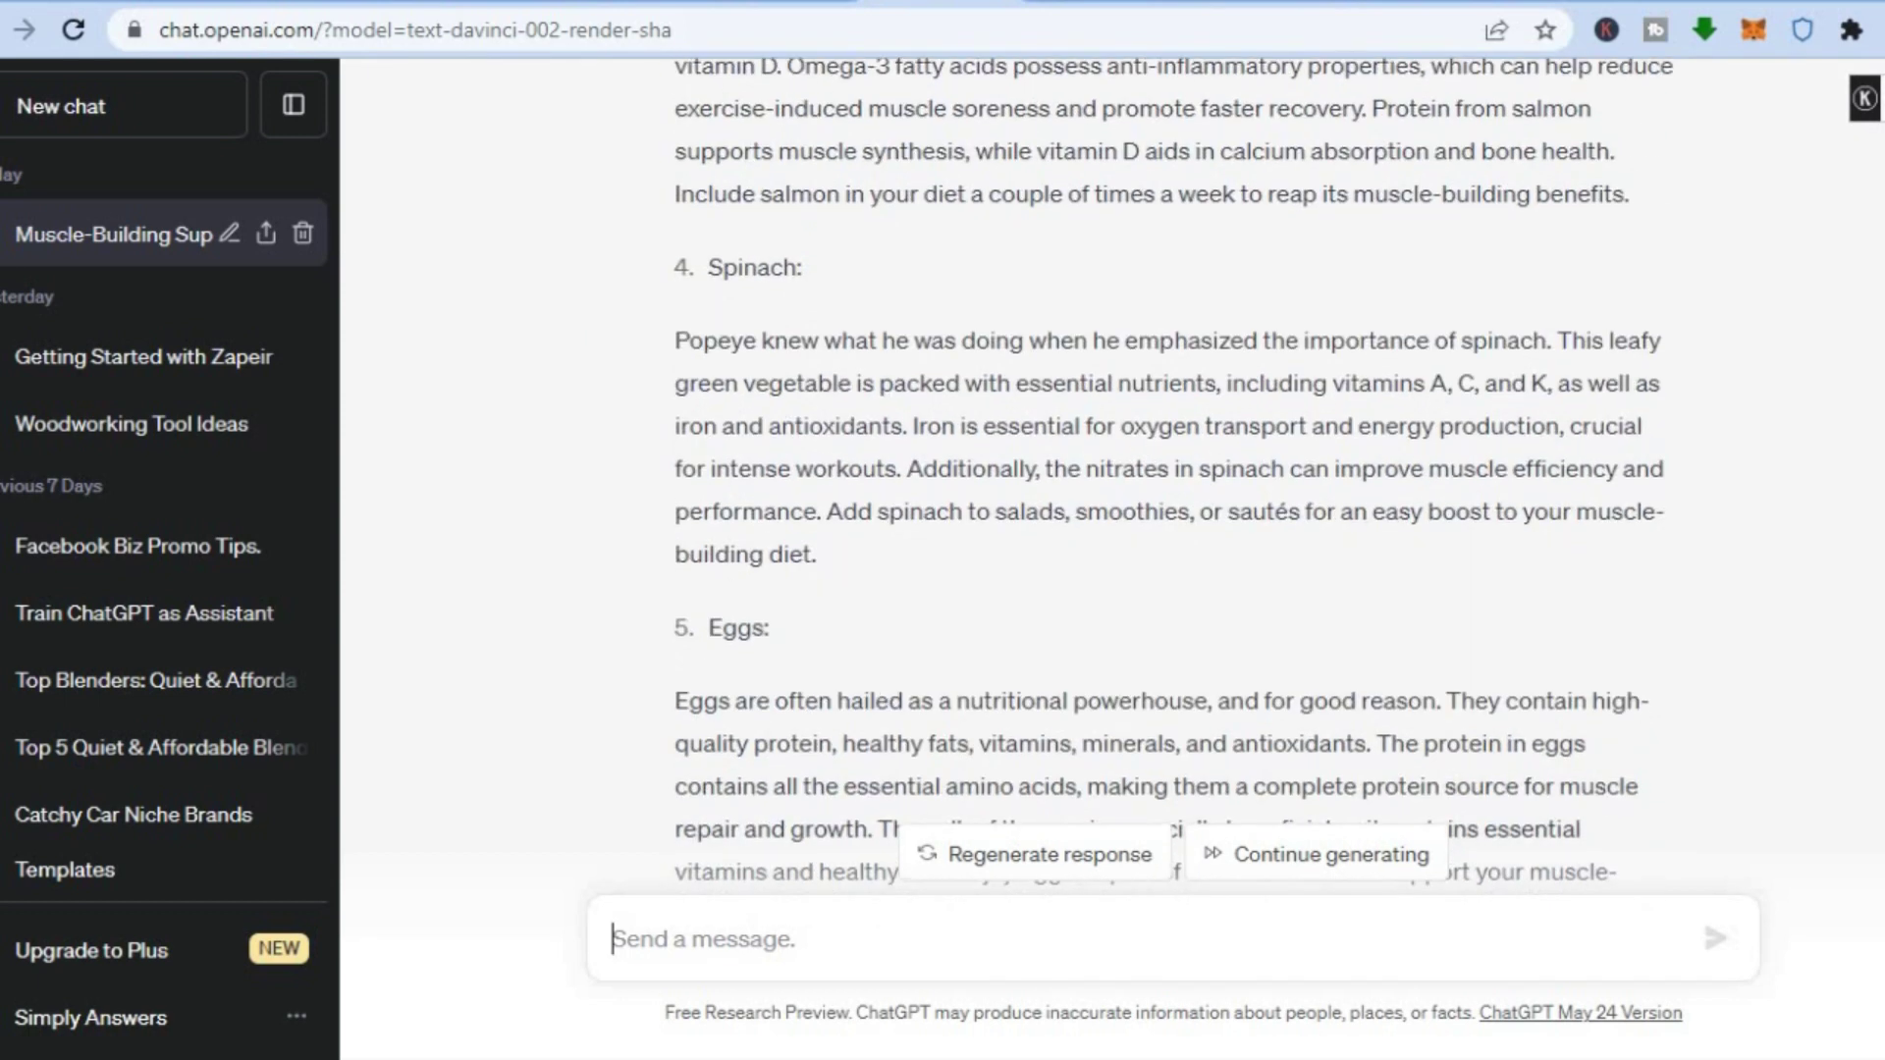
pyautogui.scroll(20, 1112, 471)
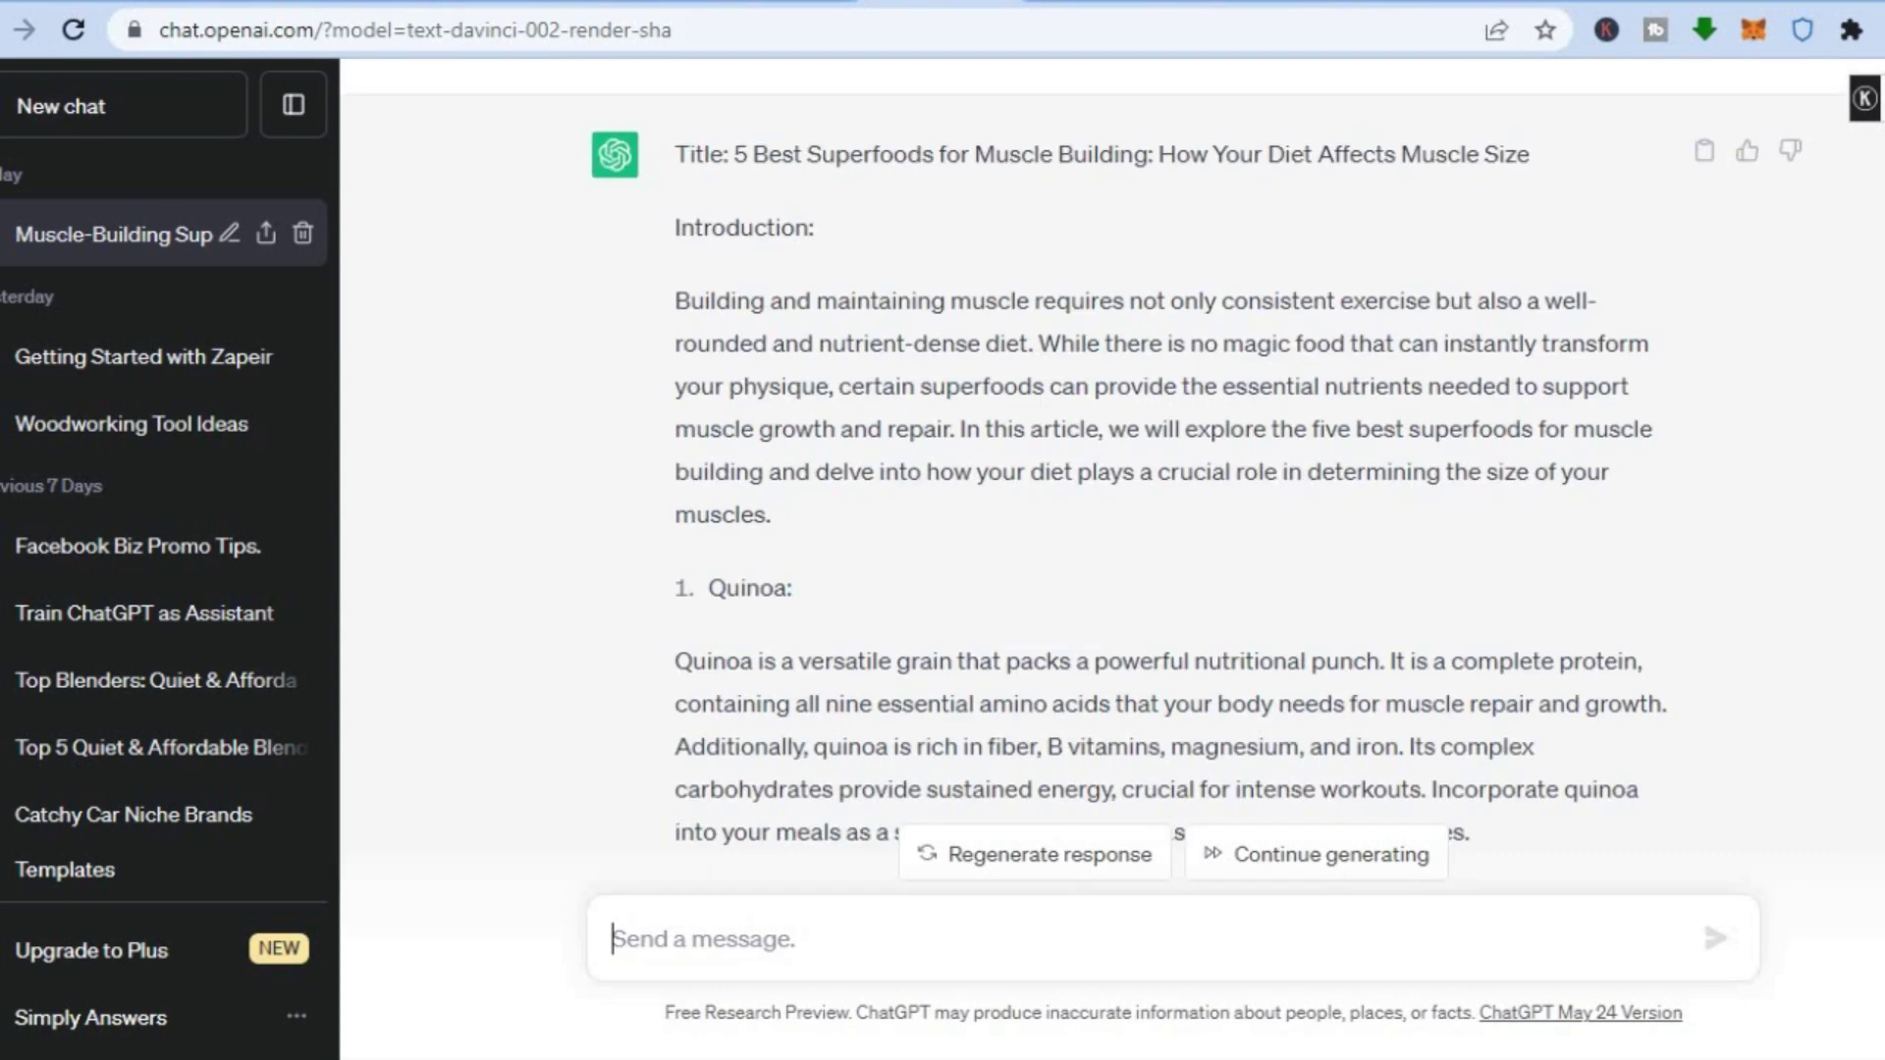
pyautogui.scroll(1, 1739, 311)
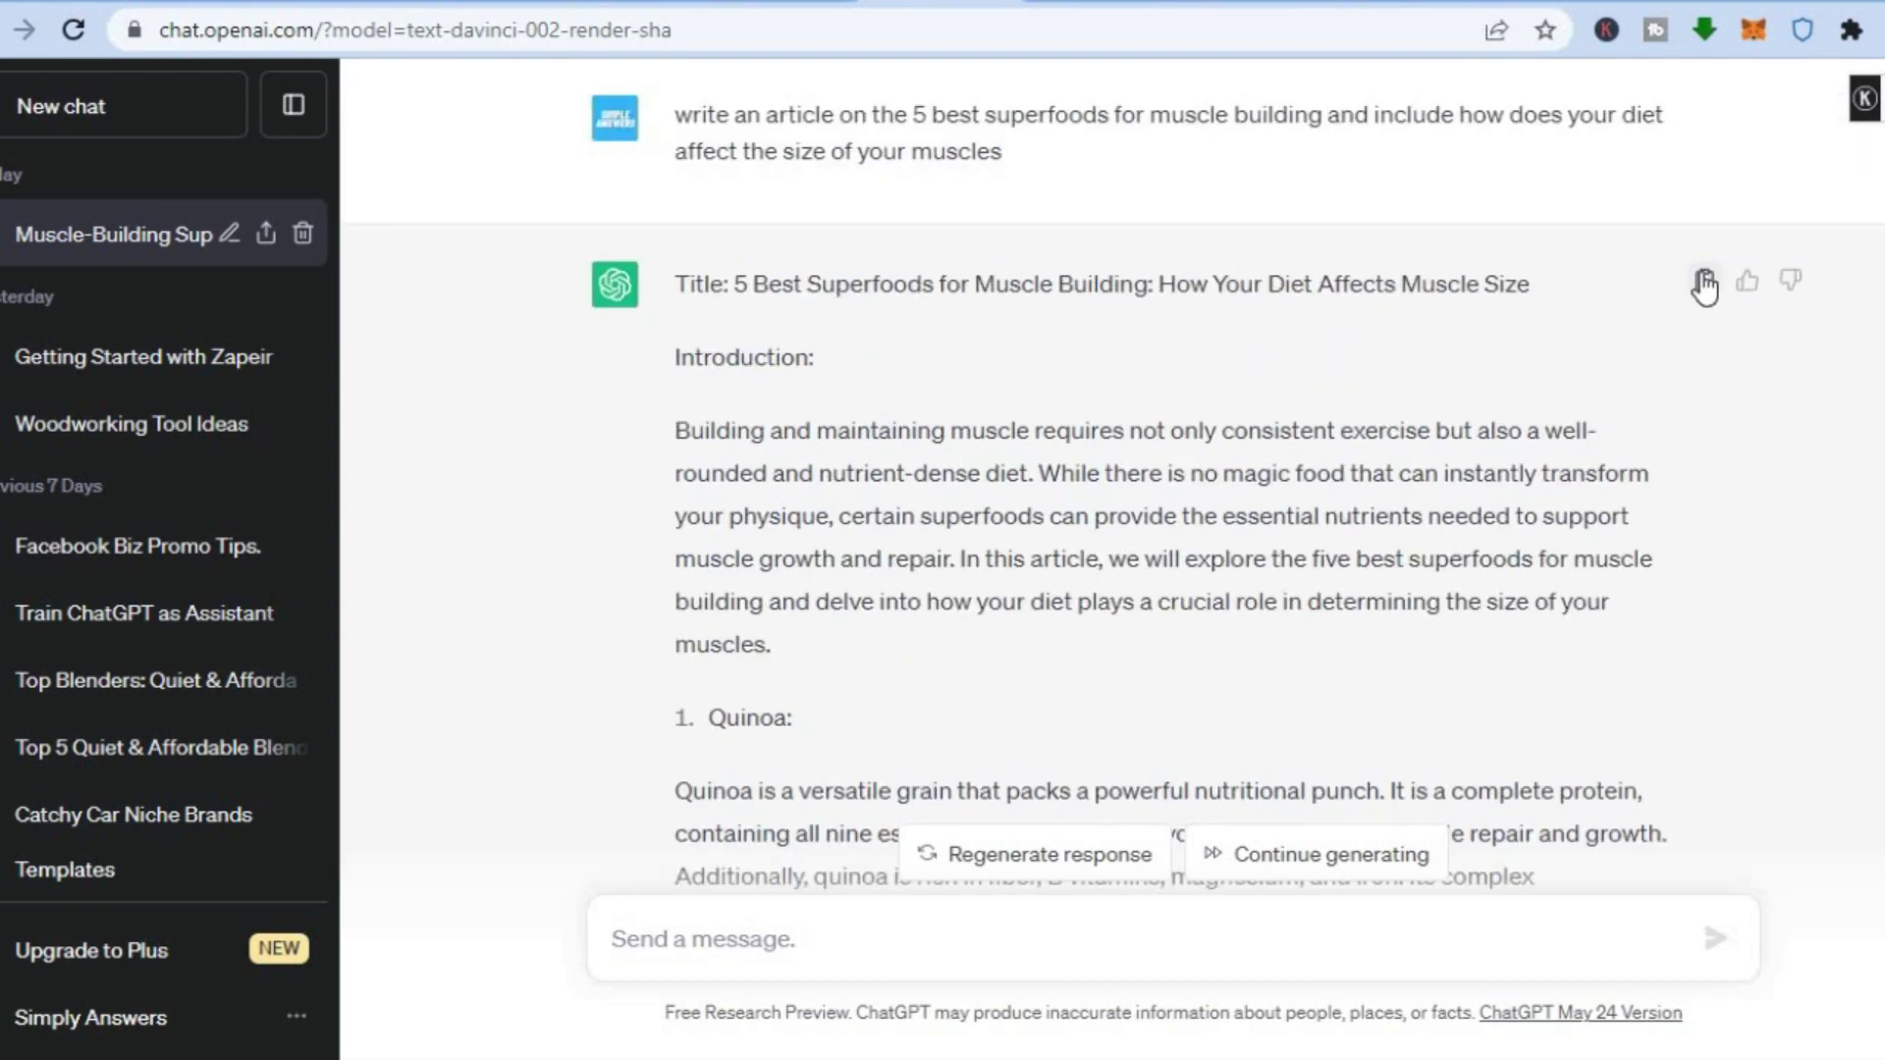
pyautogui.click(1704, 283)
# Paste the copied superfoods article into the blank Google Doc, title line first
pyautogui.hotkey('ctrl', 'Tab')
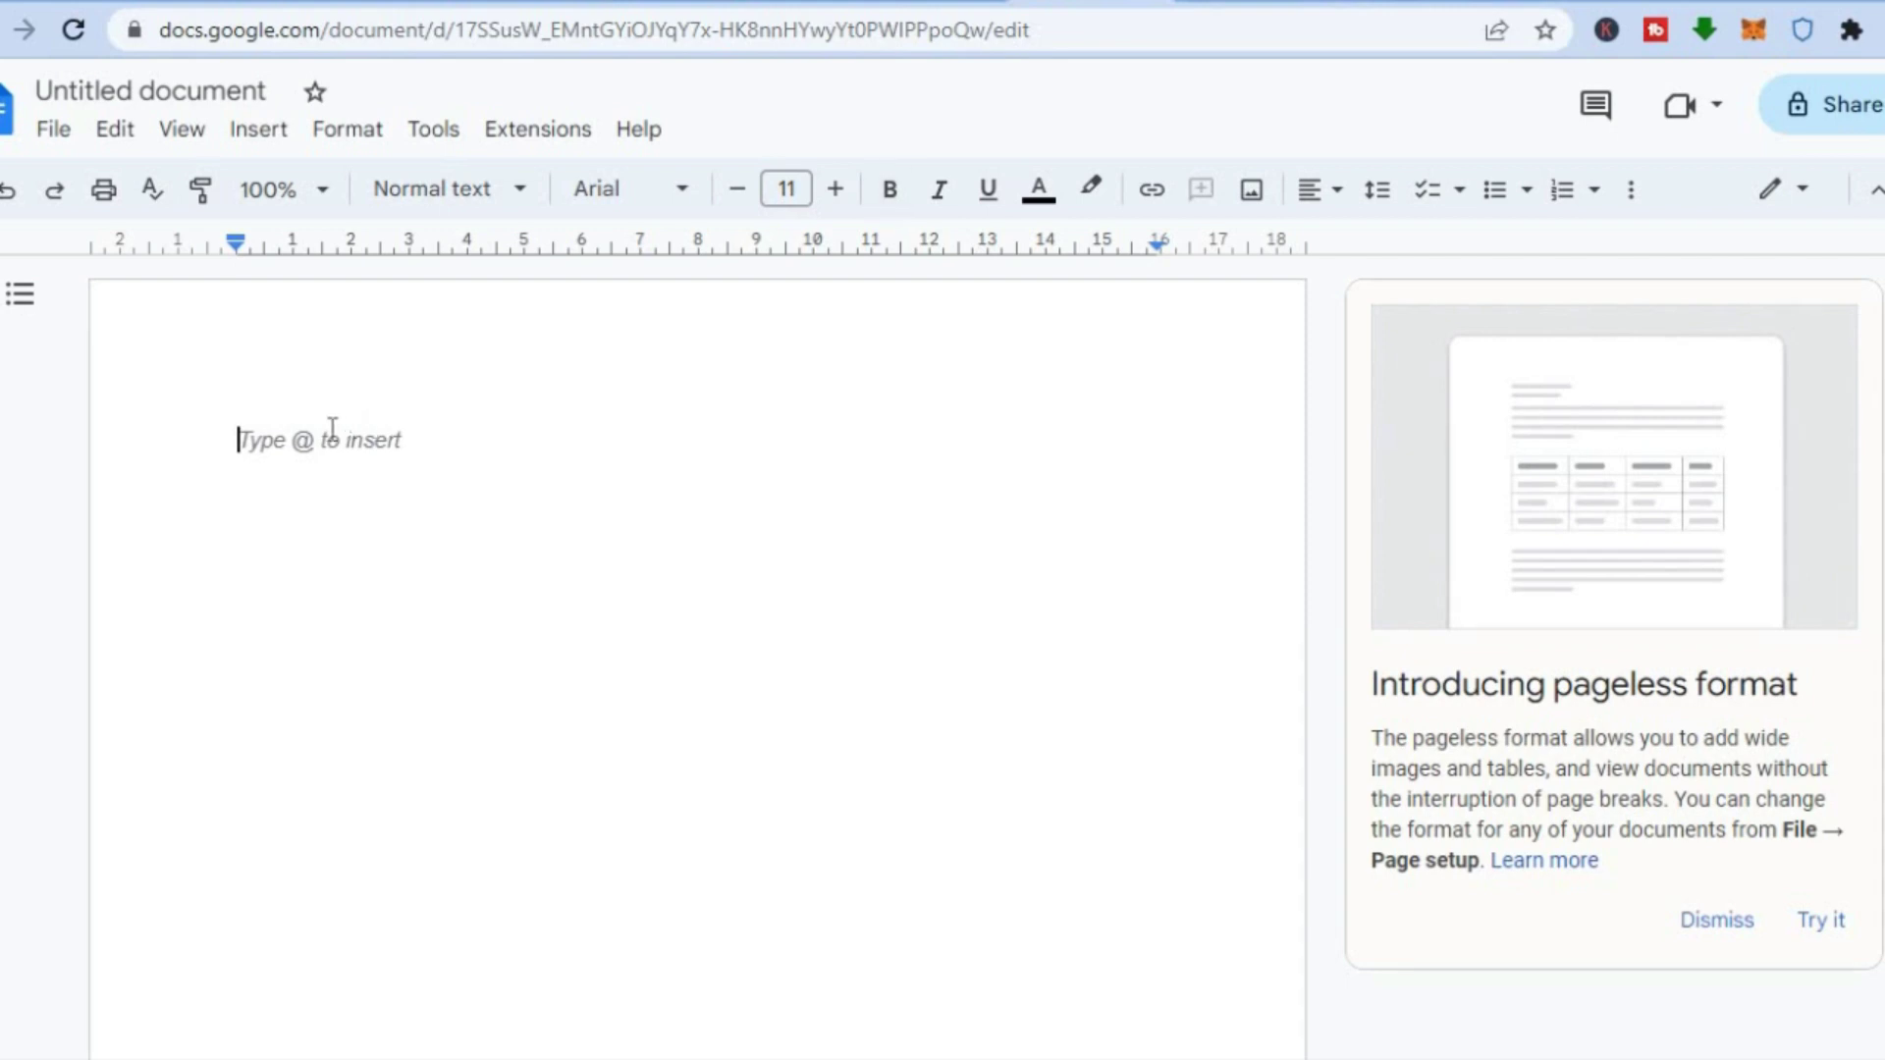
pyautogui.rightClick(282, 453)
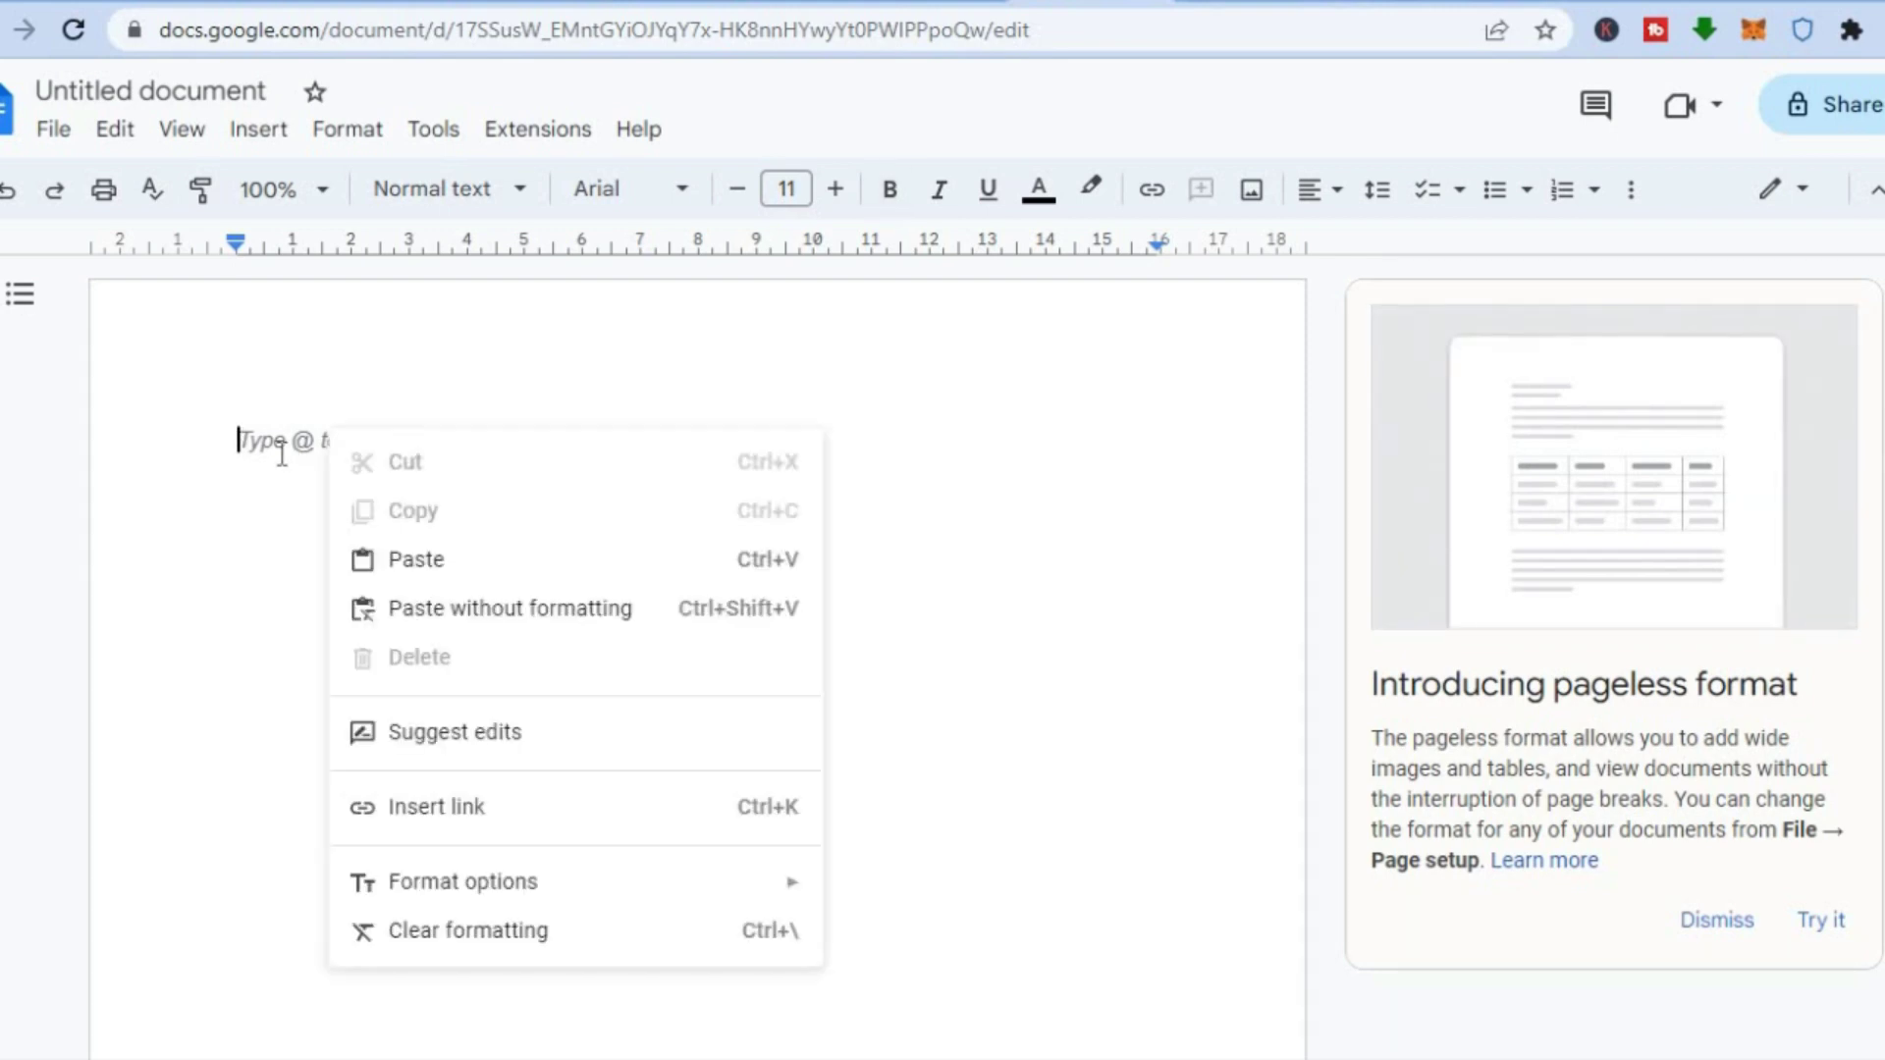
pyautogui.click(417, 558)
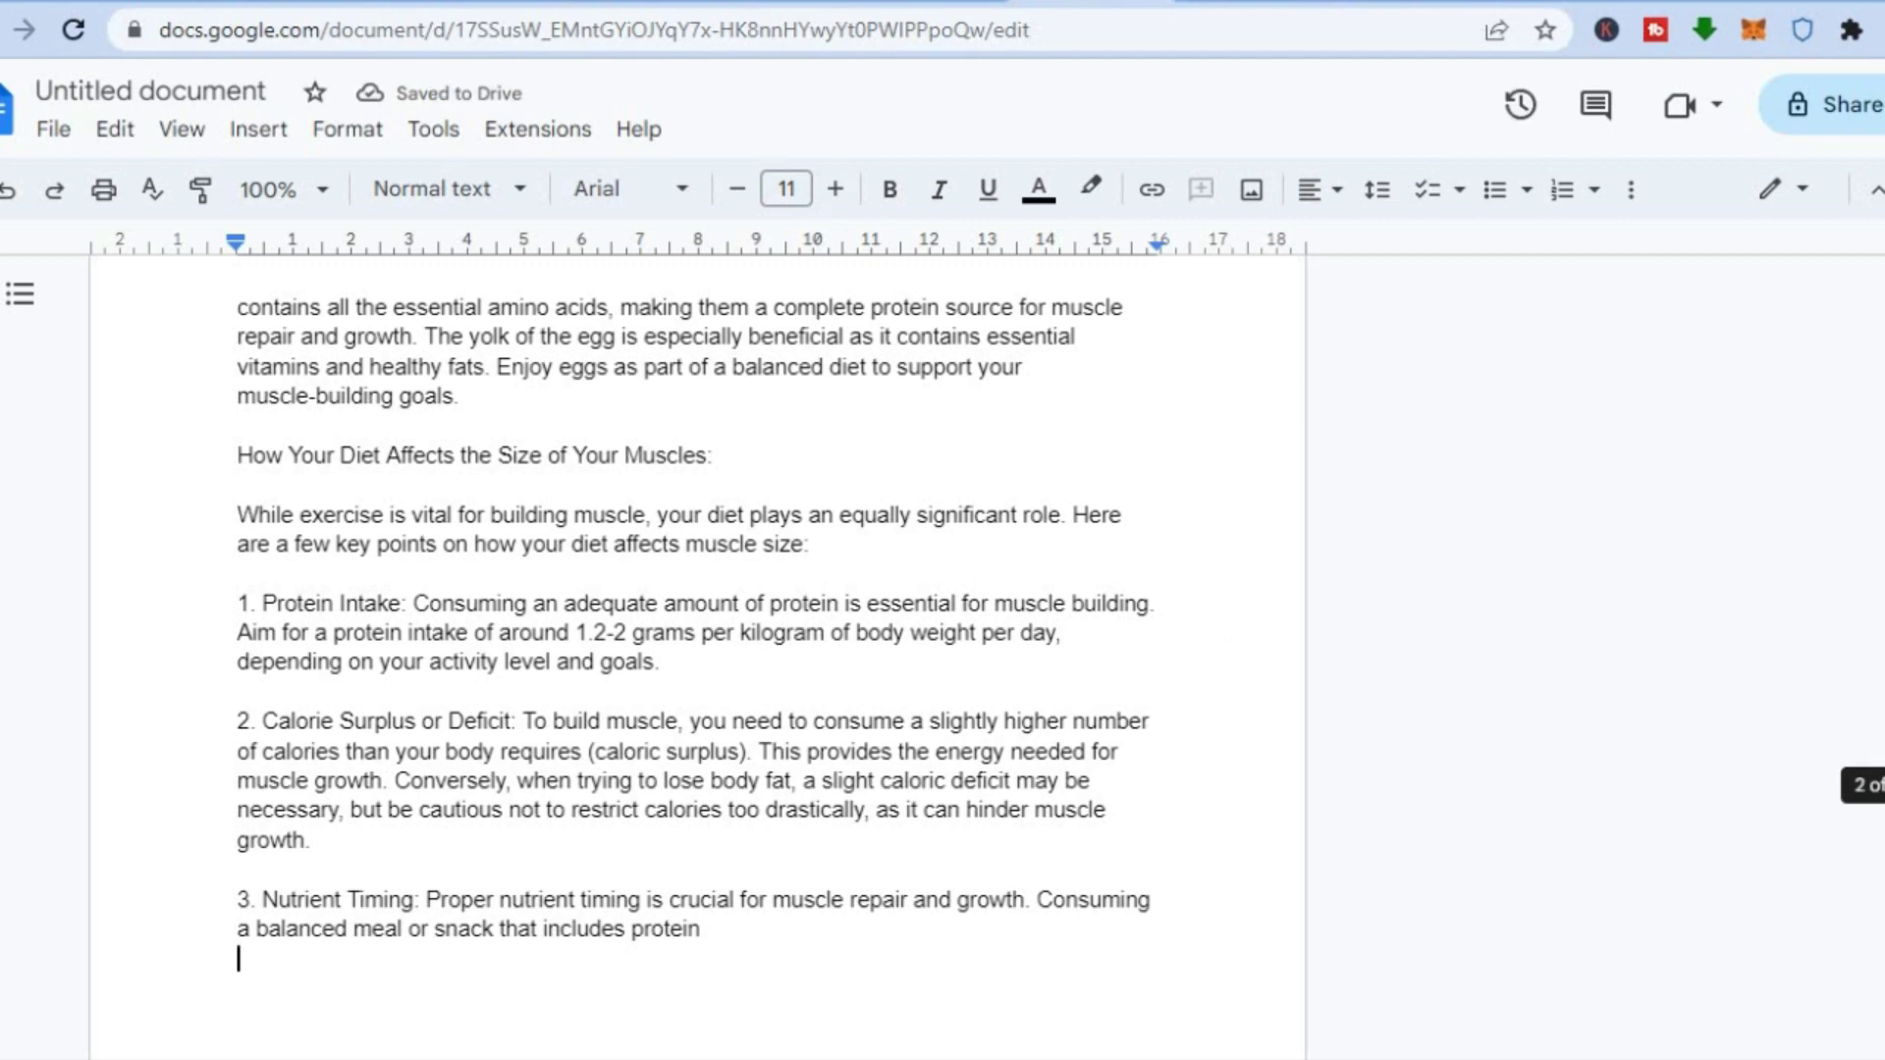
pyautogui.scroll(15, 688, 589)
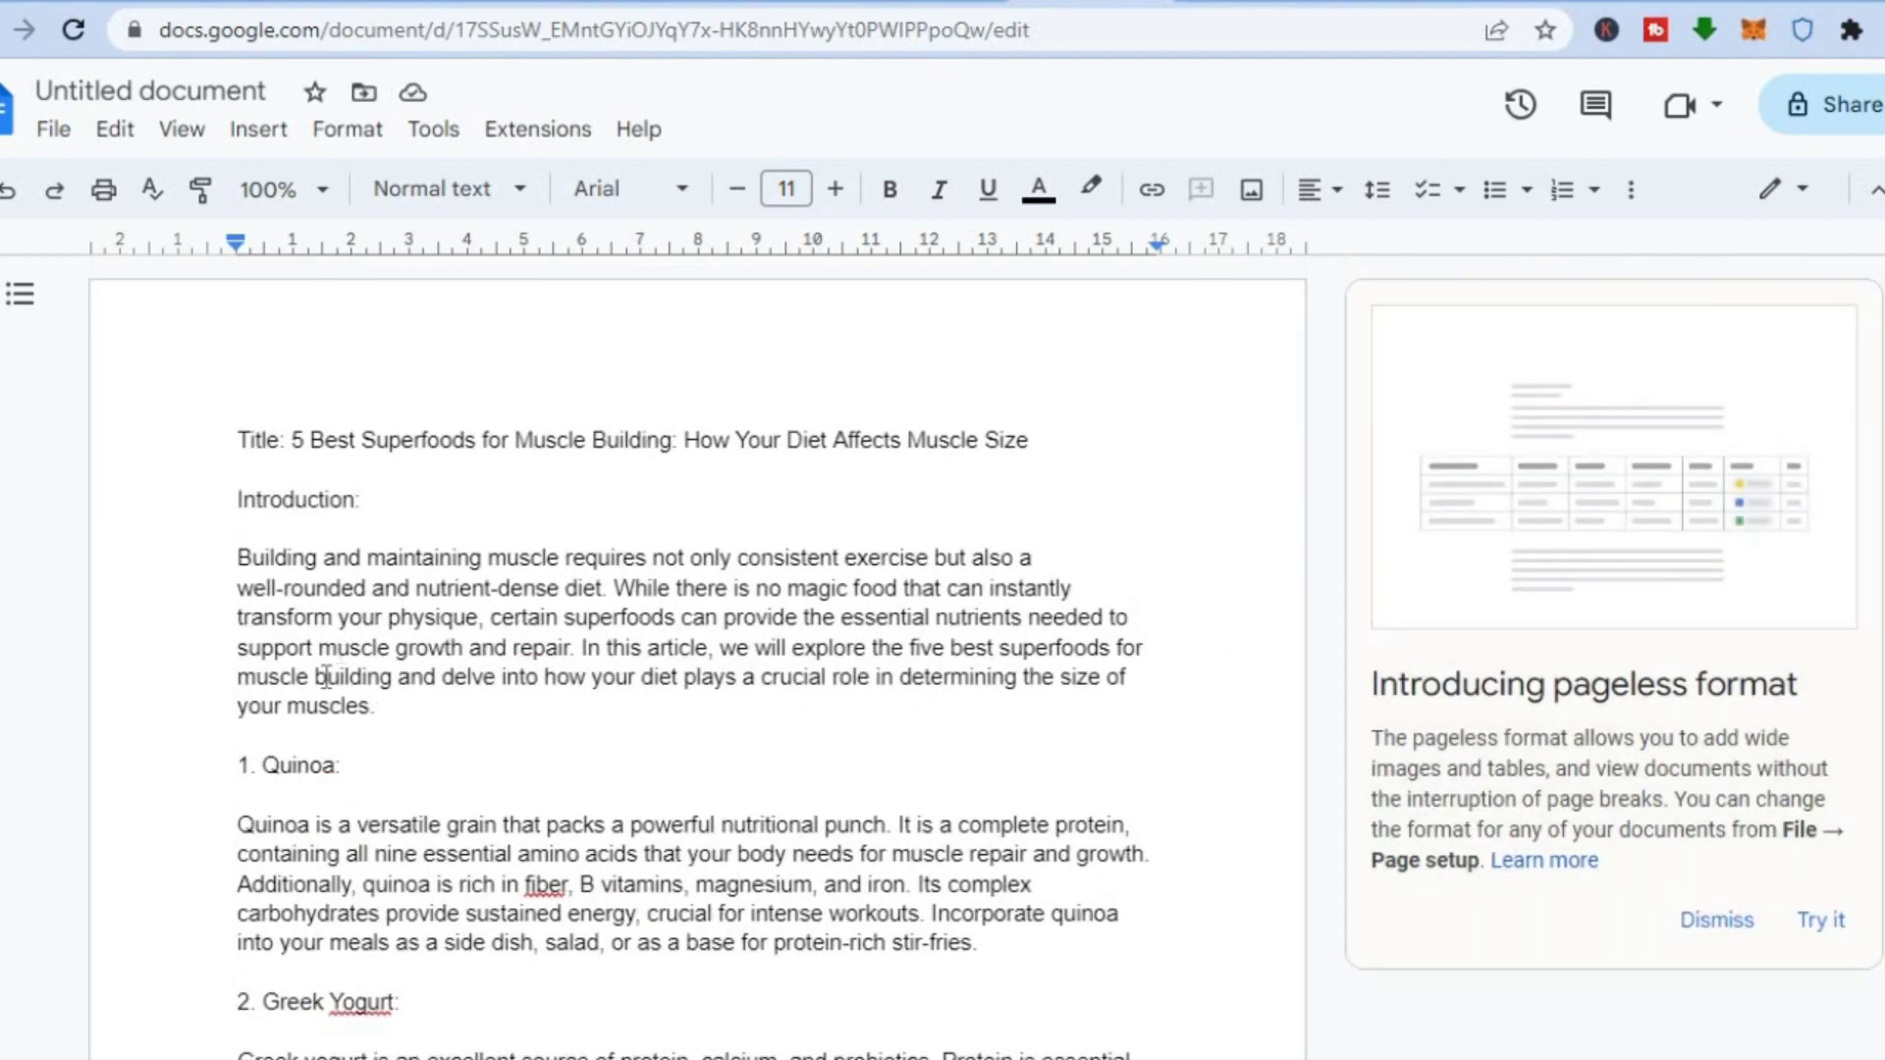
# Add 'affiliate' on a new line after the introduction, then try linking it but cancel
pyautogui.click(406, 703)
pyautogui.press('Return')
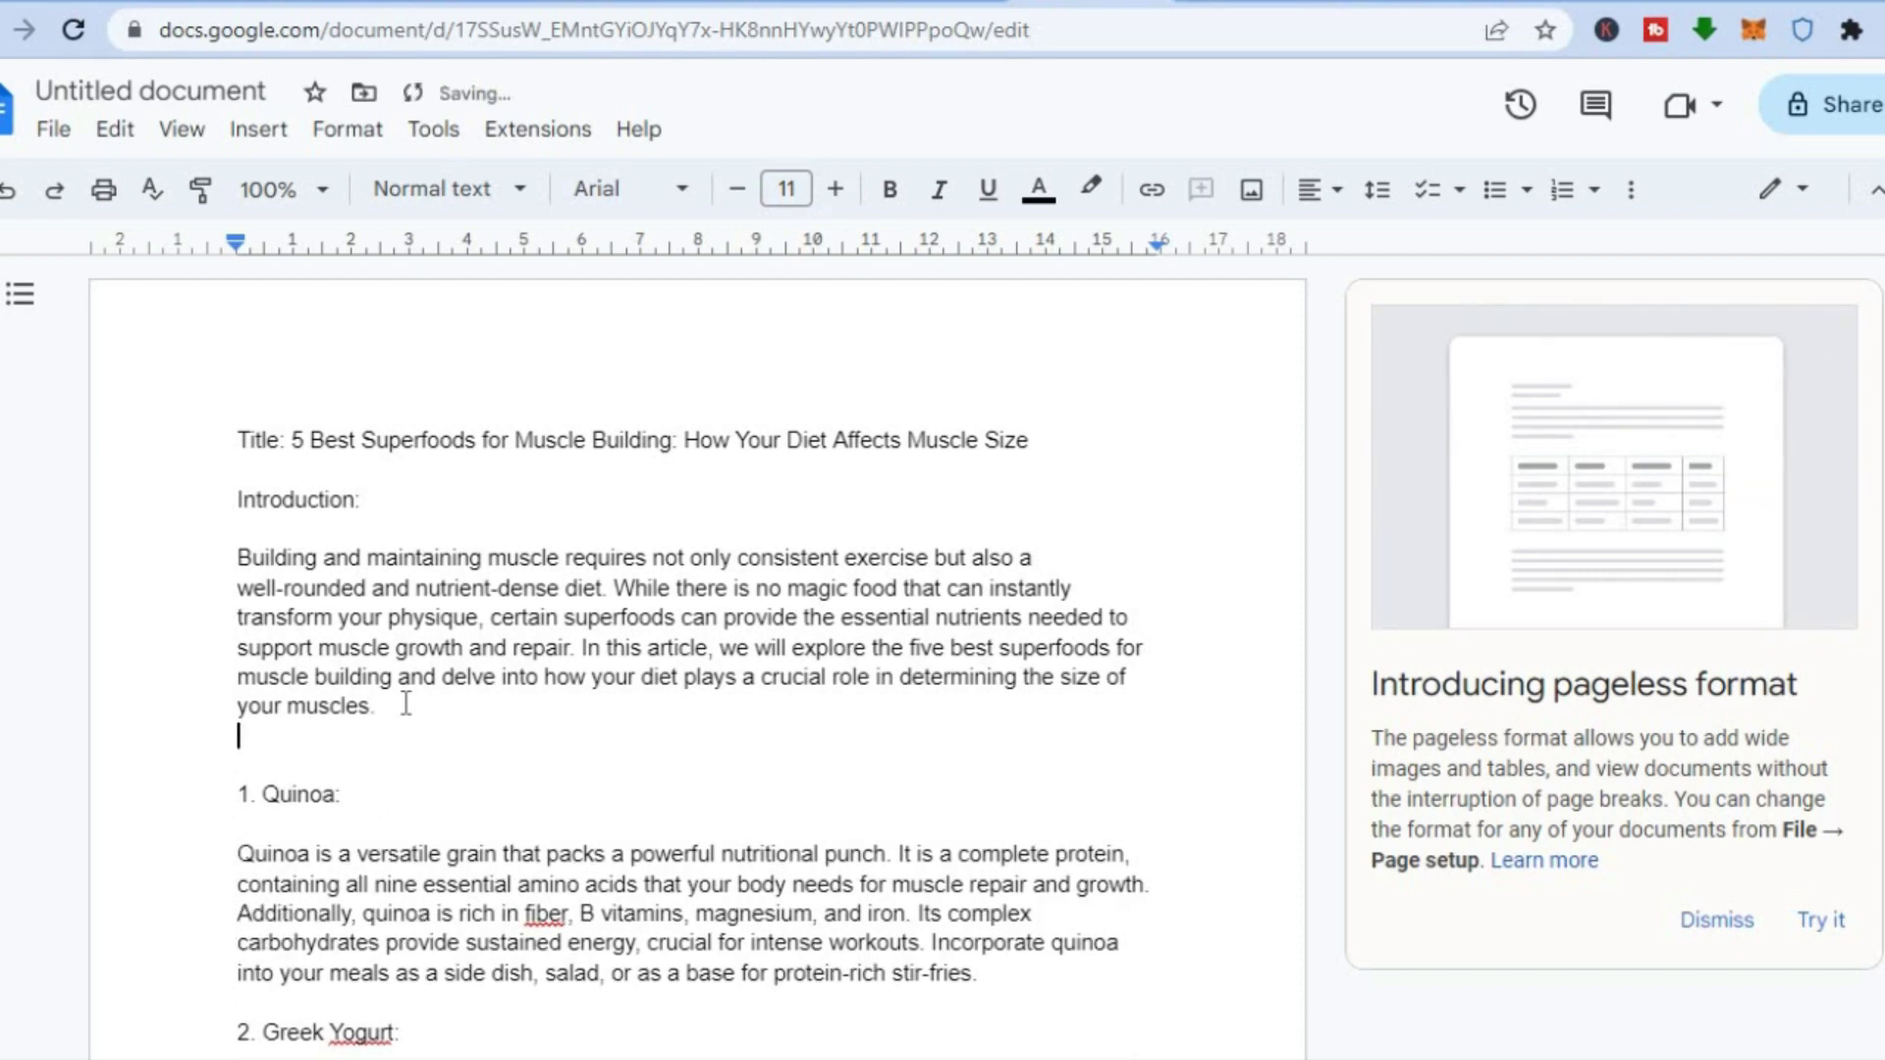
pyautogui.write('af')
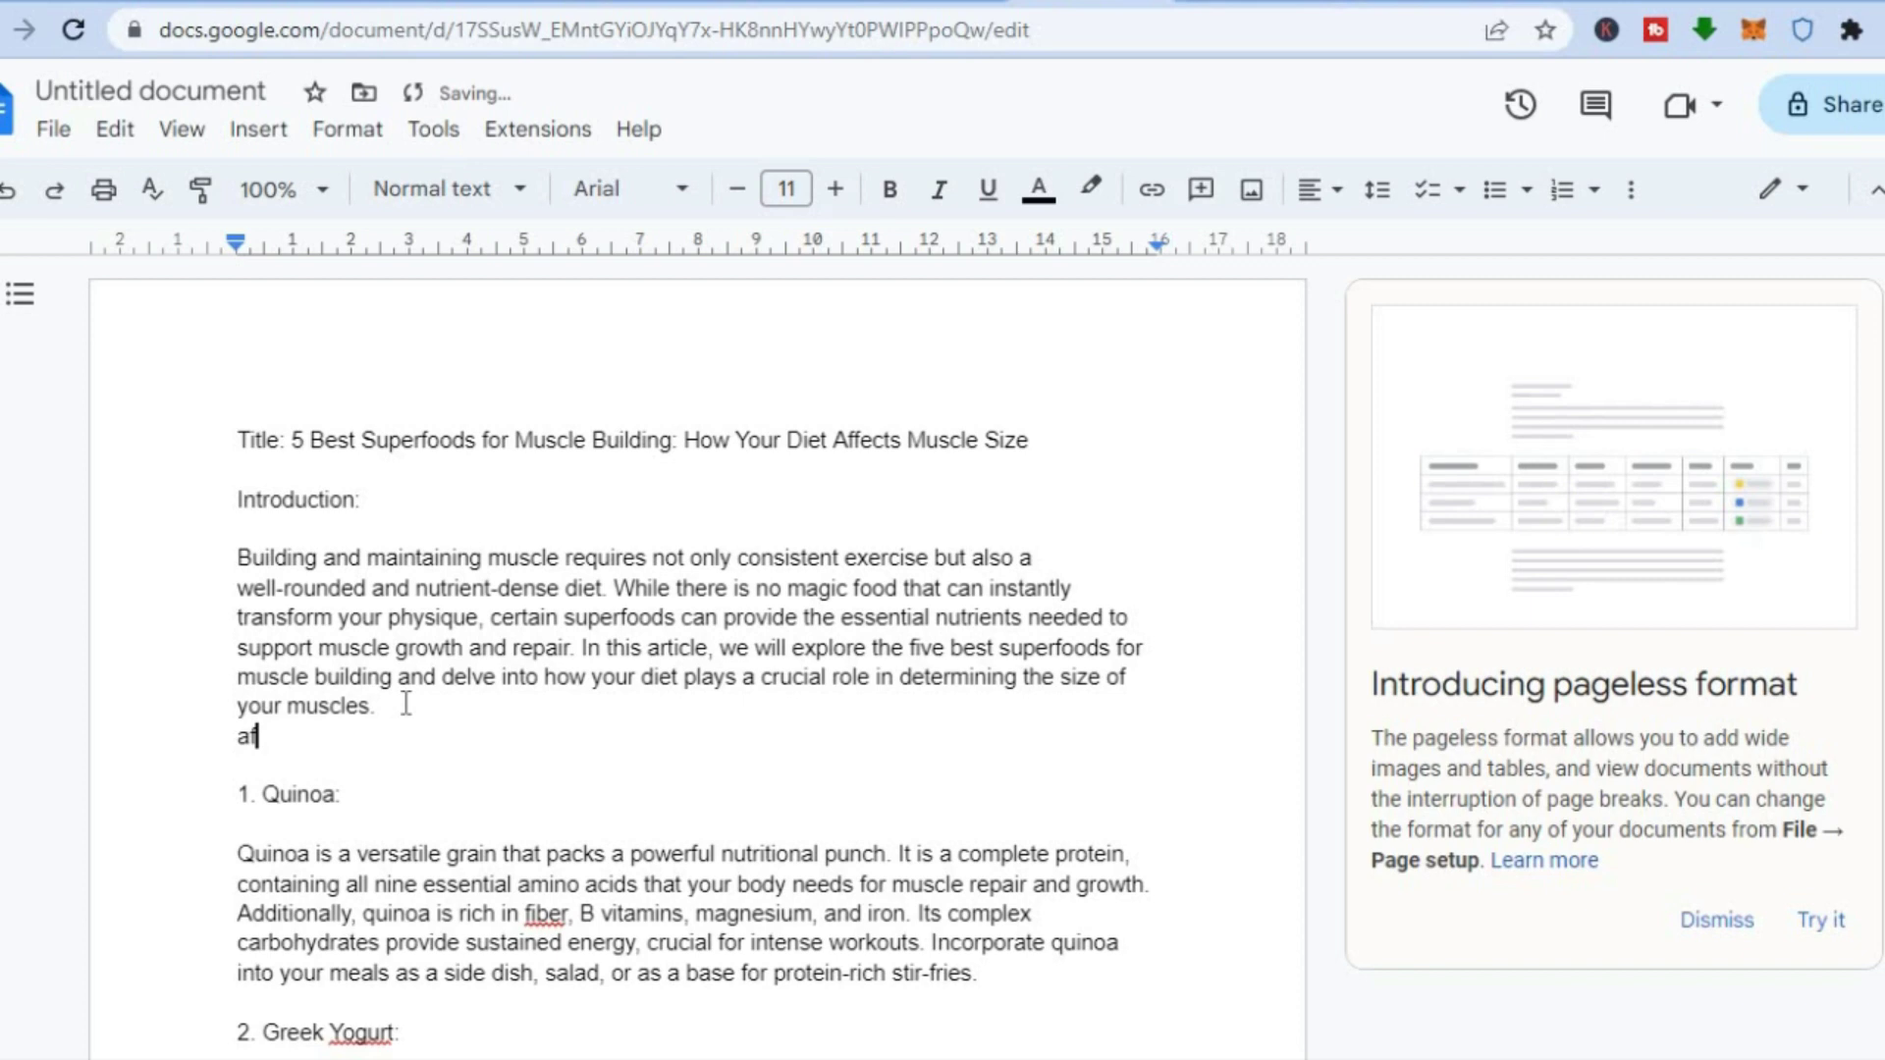
pyautogui.write('filiate')
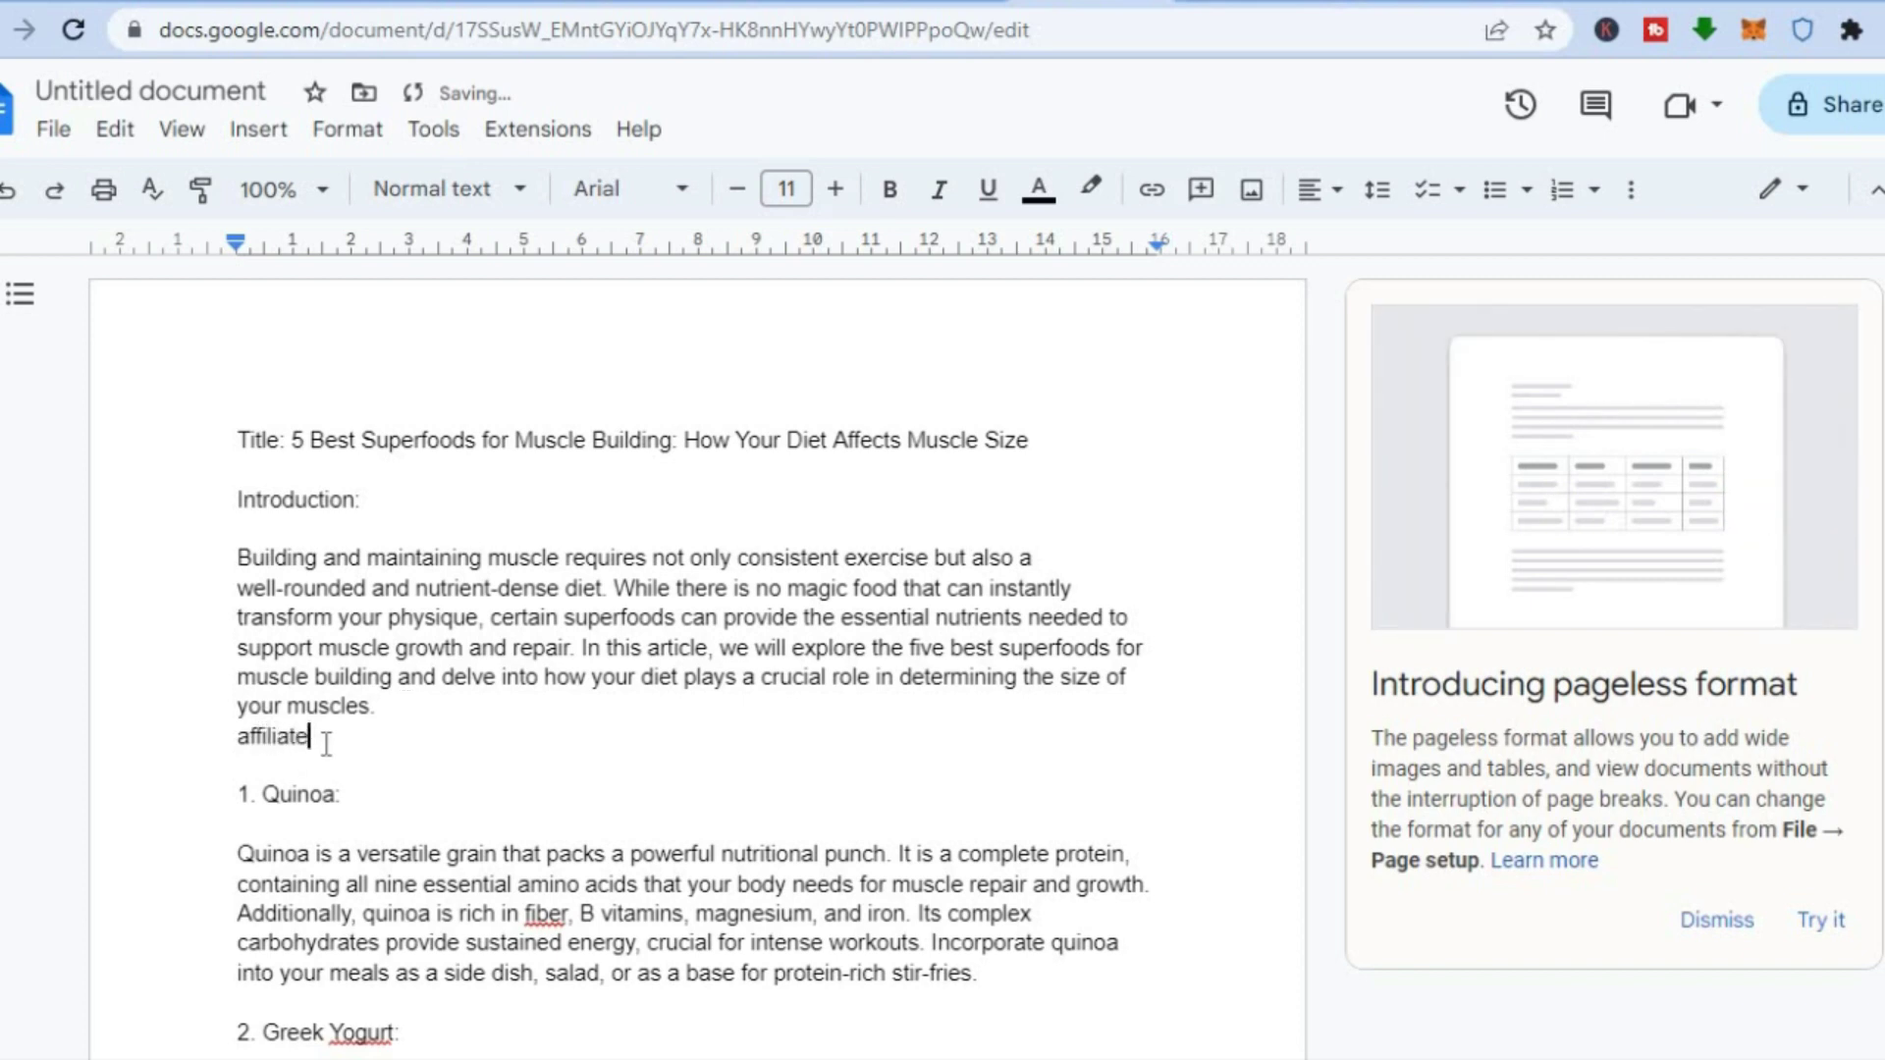
pyautogui.doubleClick(222, 727)
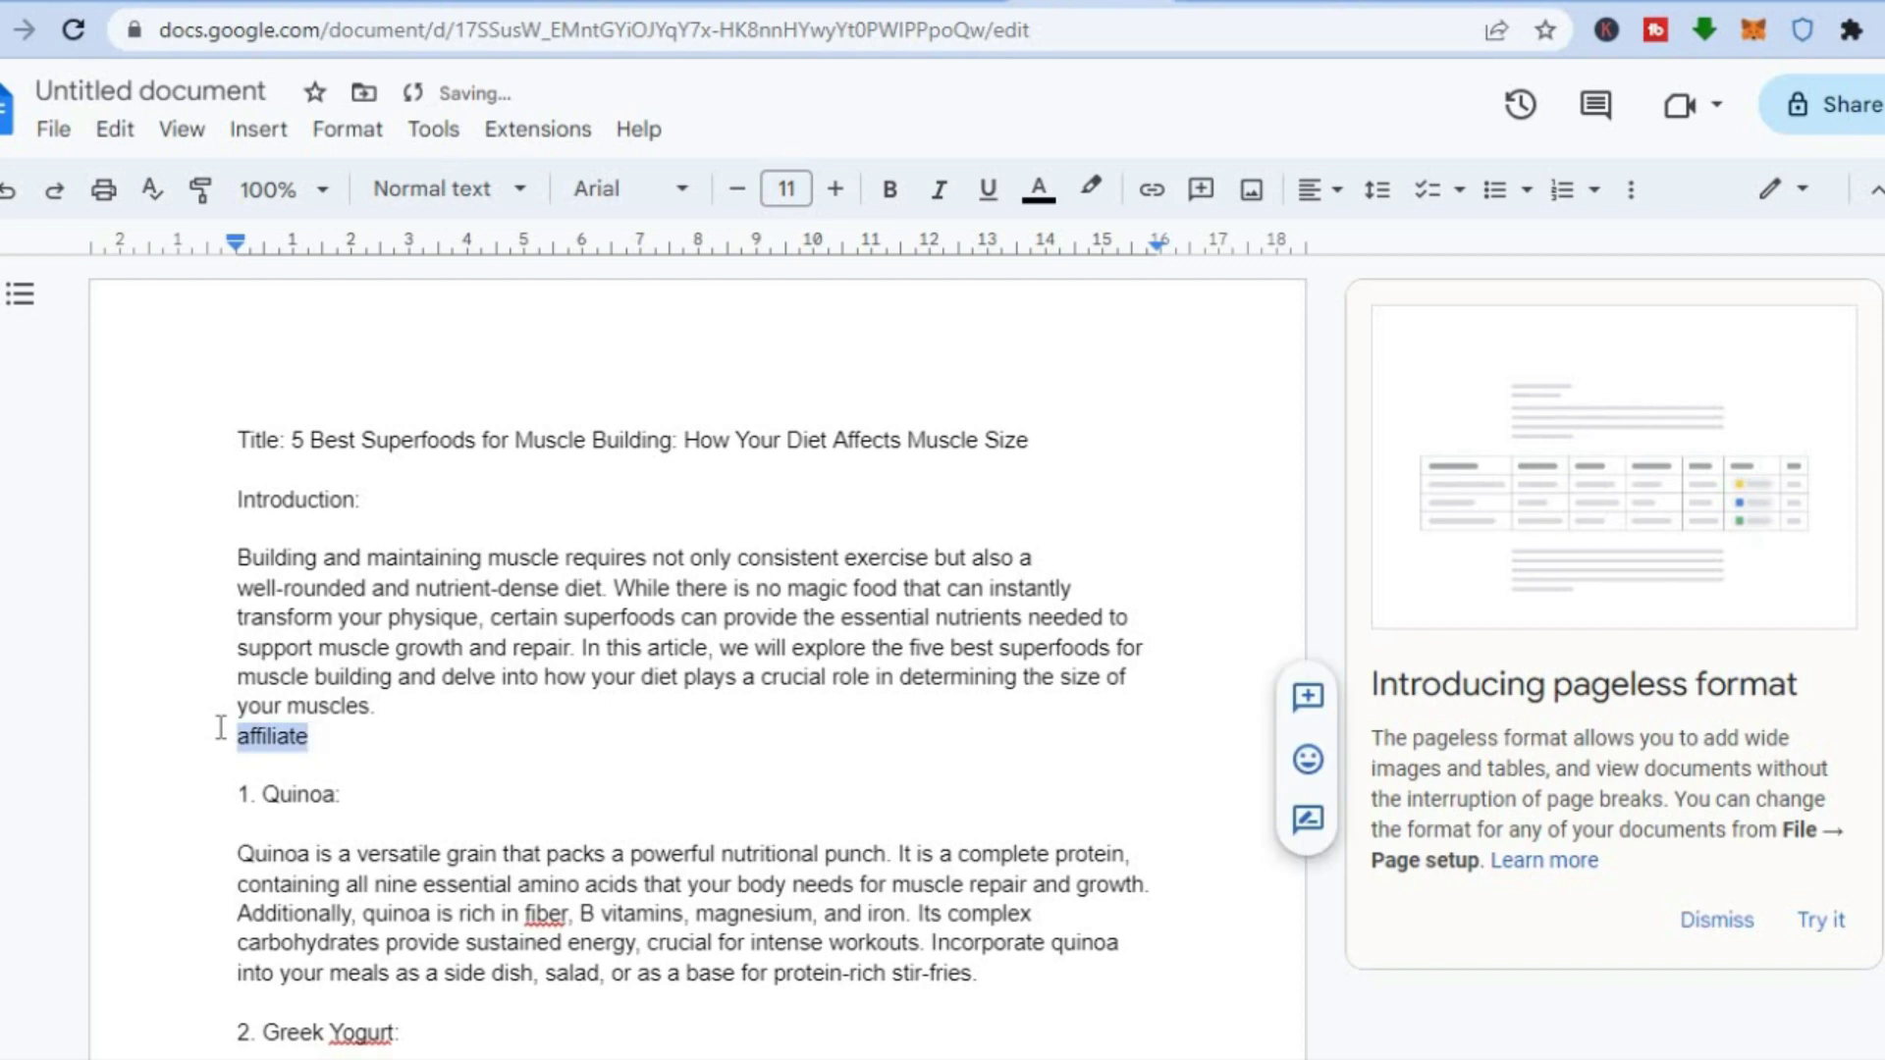
pyautogui.click(1152, 199)
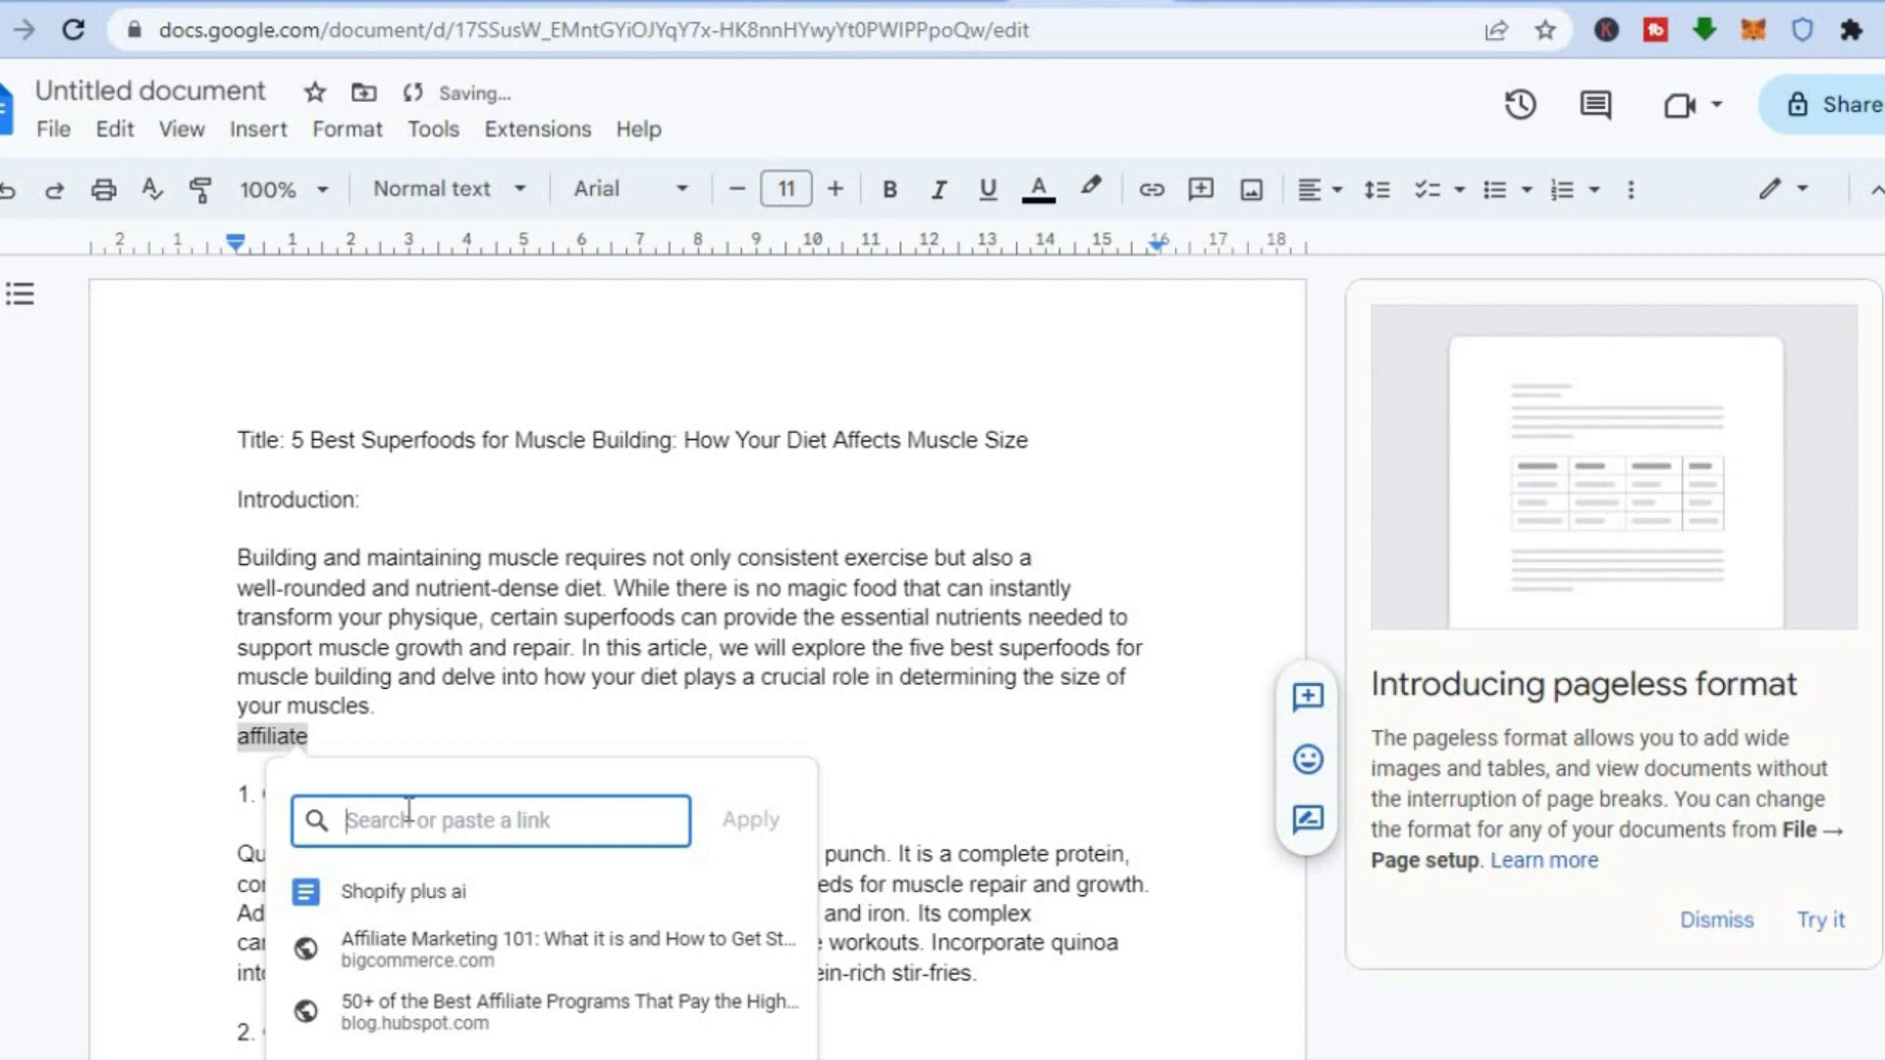
pyautogui.click(610, 706)
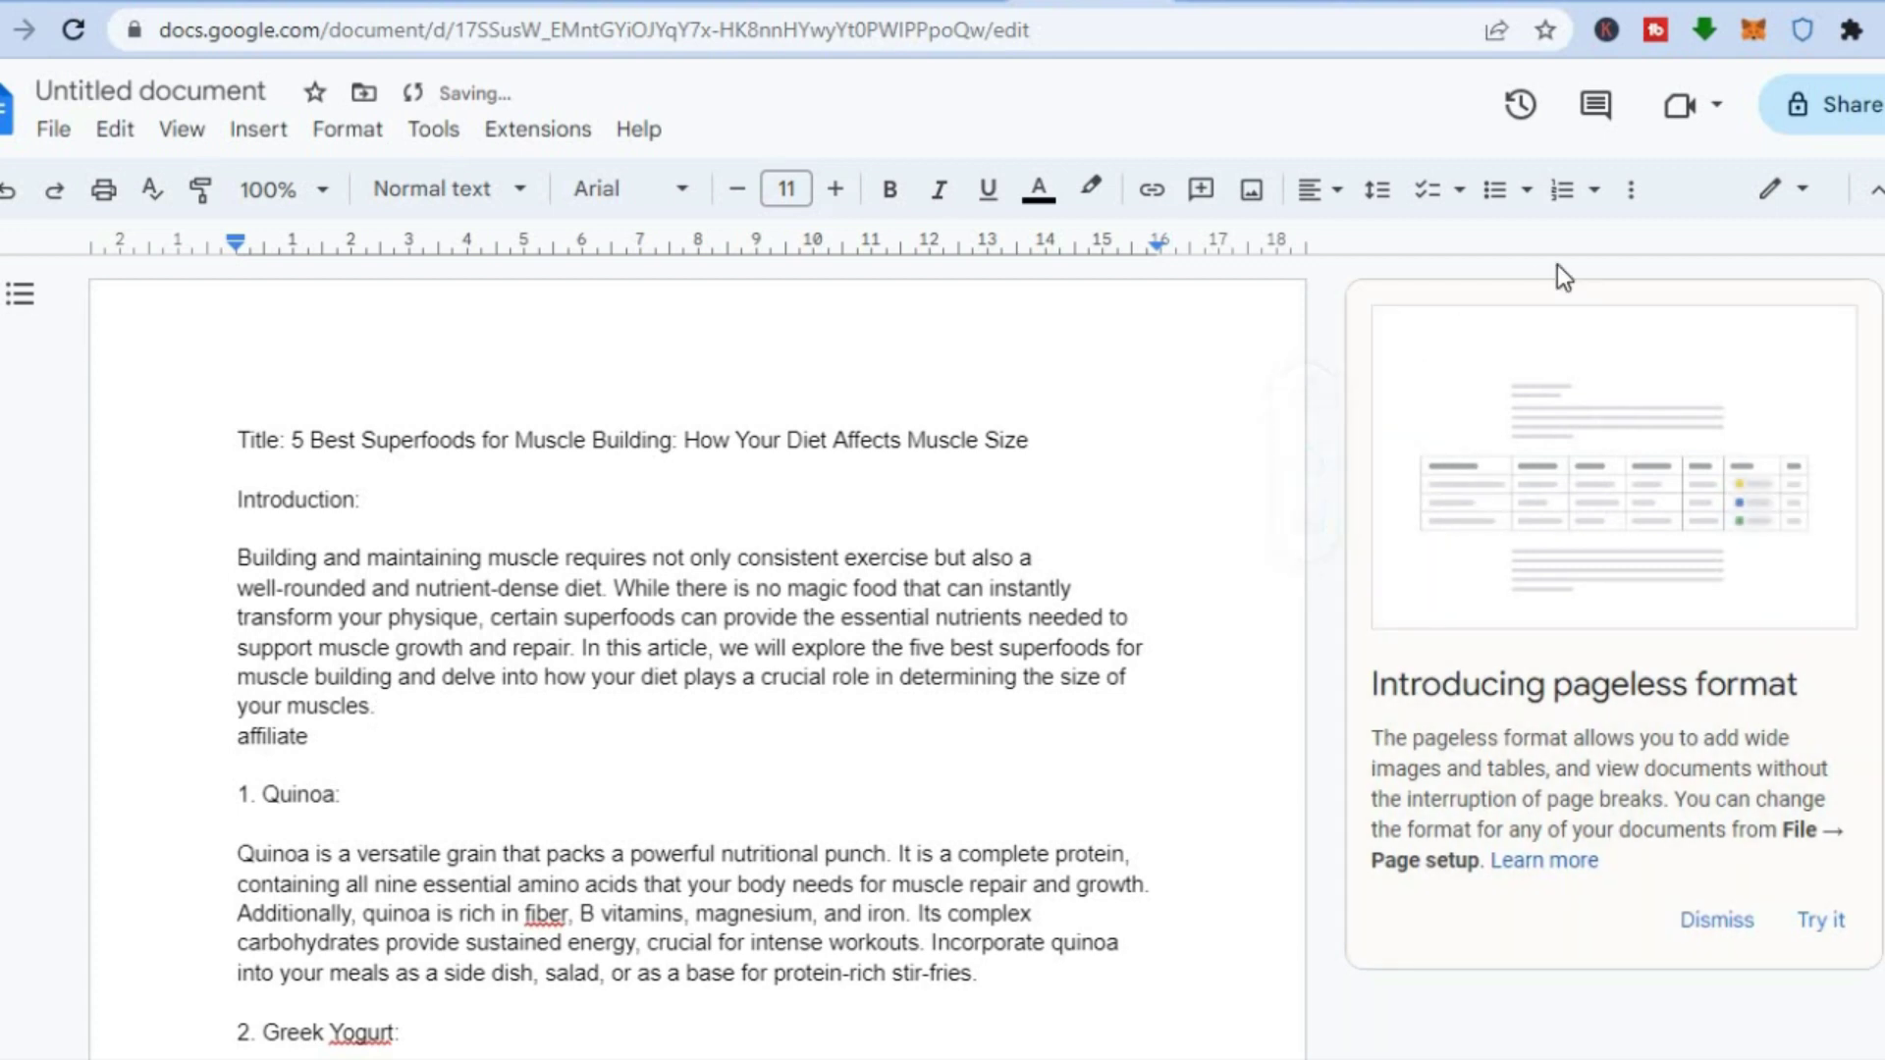
# Strip the 'Title:' prefix from the document name when sharing and save it
pyautogui.click(1842, 106)
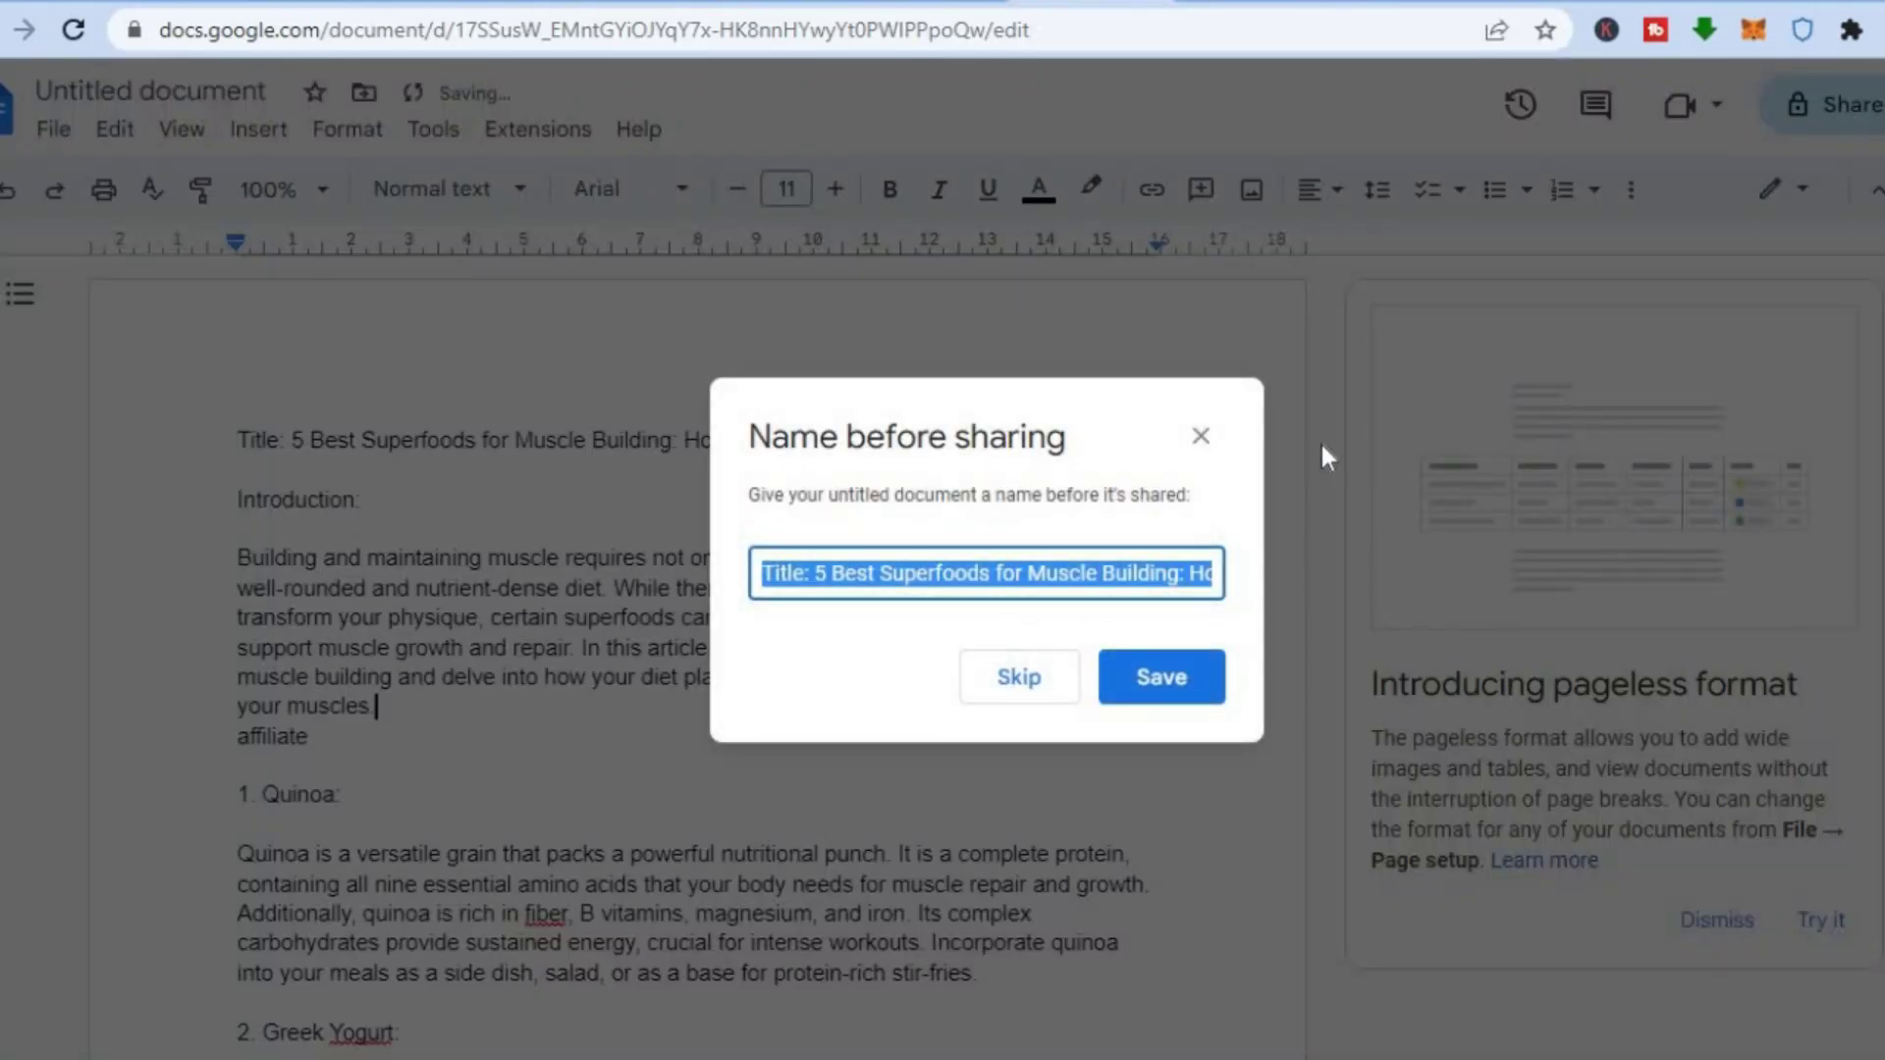
pyautogui.click(816, 580)
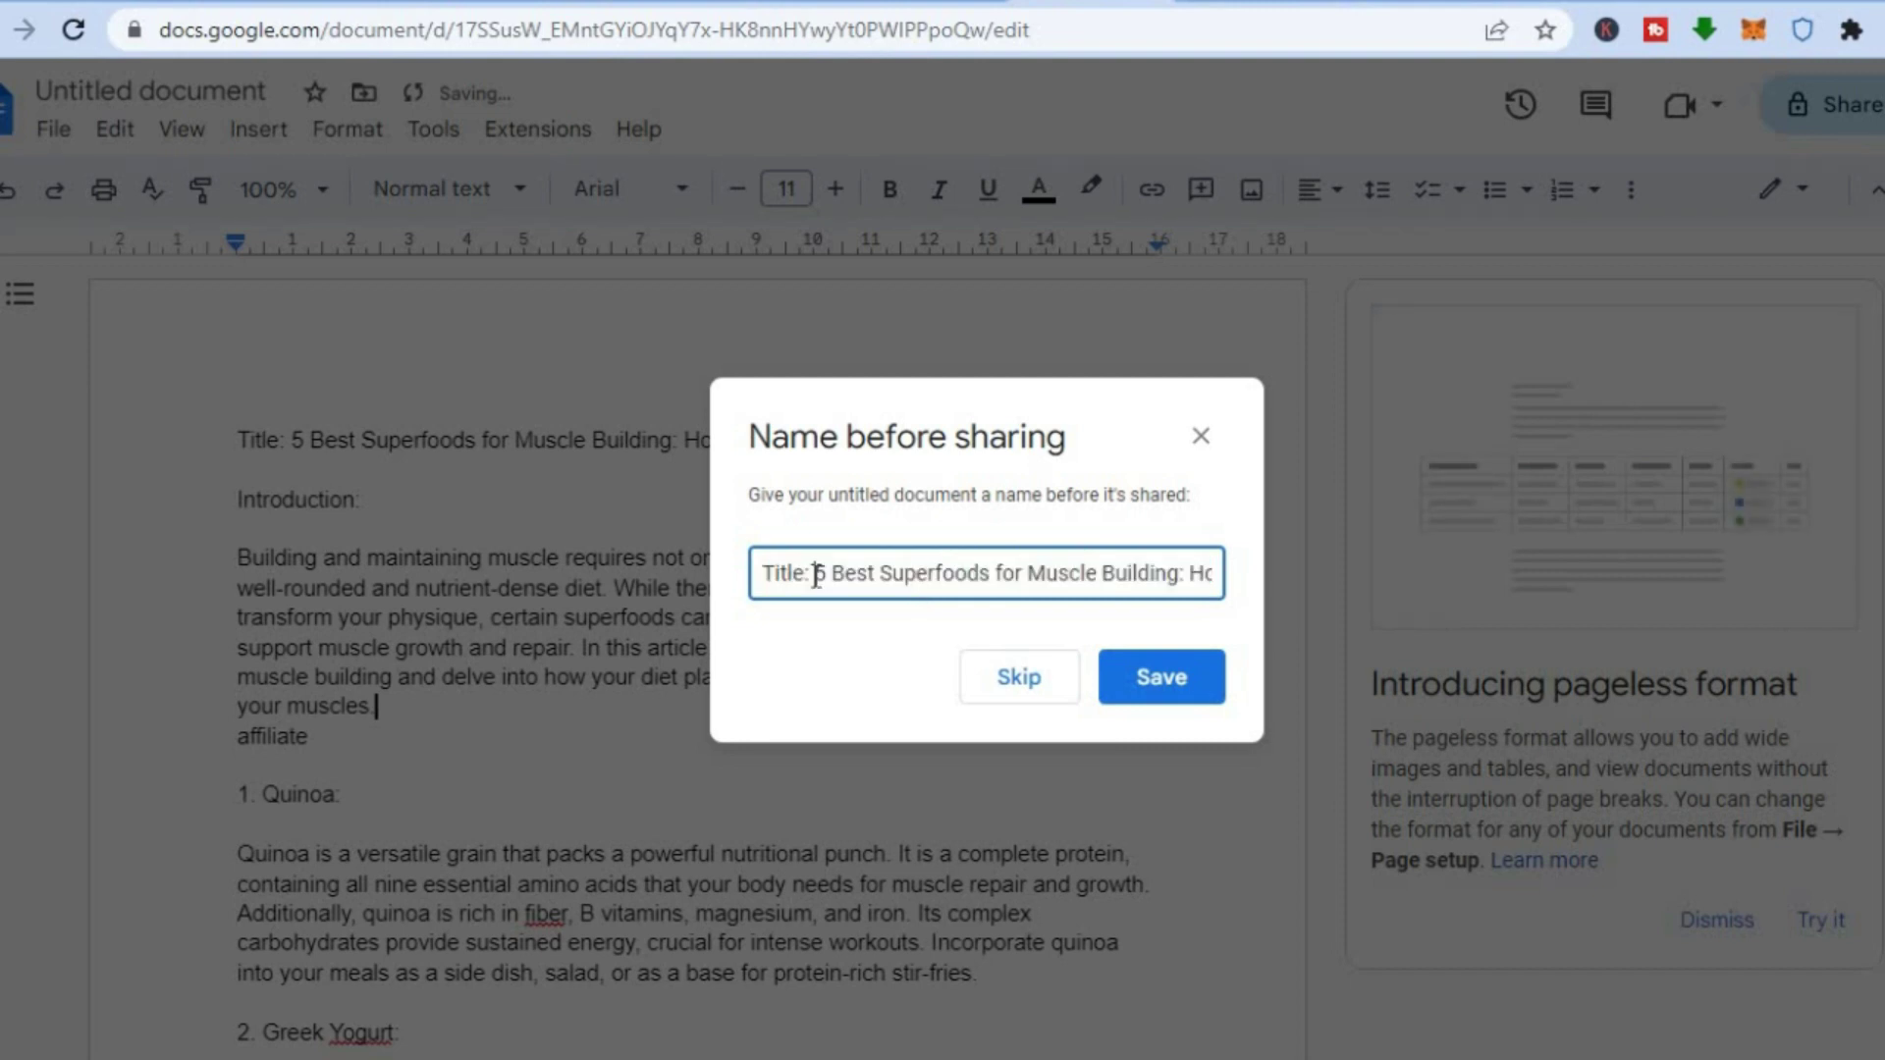
pyautogui.press('BackSpace')
pyautogui.press('BackSpace')
pyautogui.press('BackSpace')
pyautogui.press('BackSpace')
pyautogui.press('BackSpace')
pyautogui.press('BackSpace')
pyautogui.press('BackSpace')
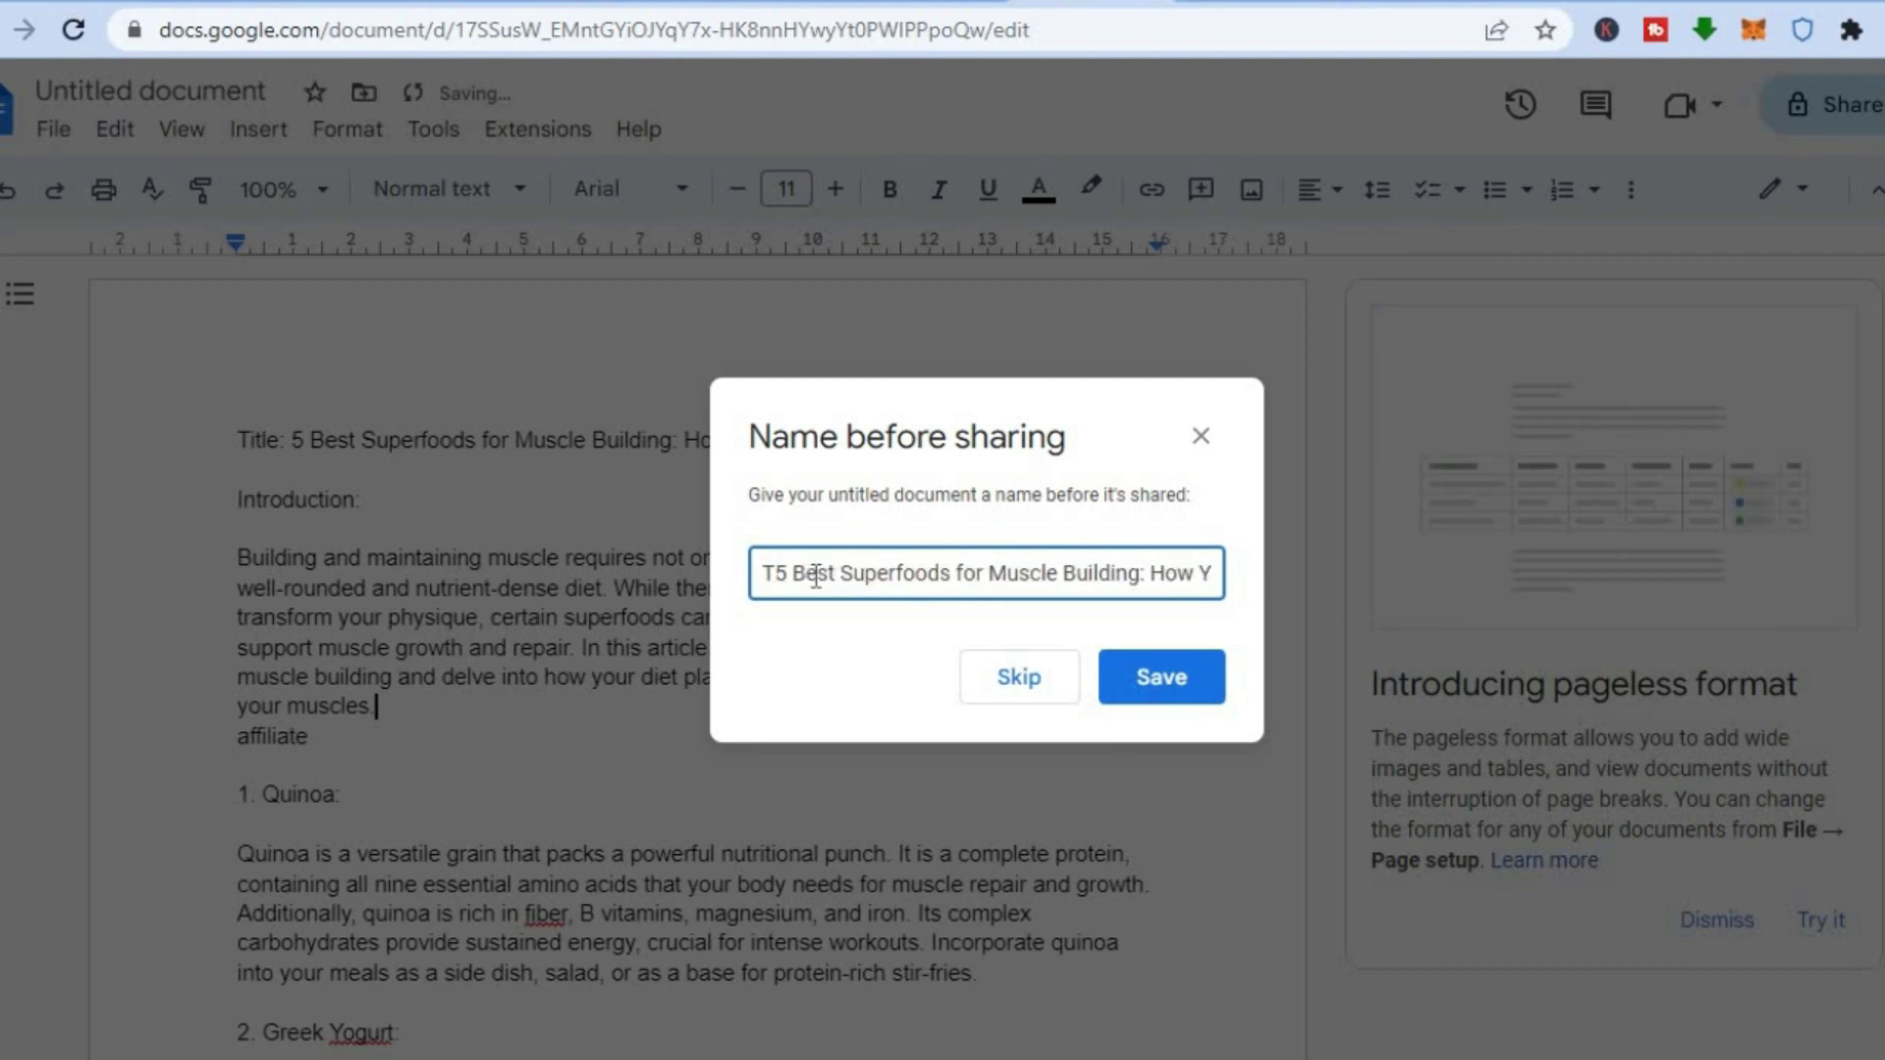
pyautogui.click(1154, 682)
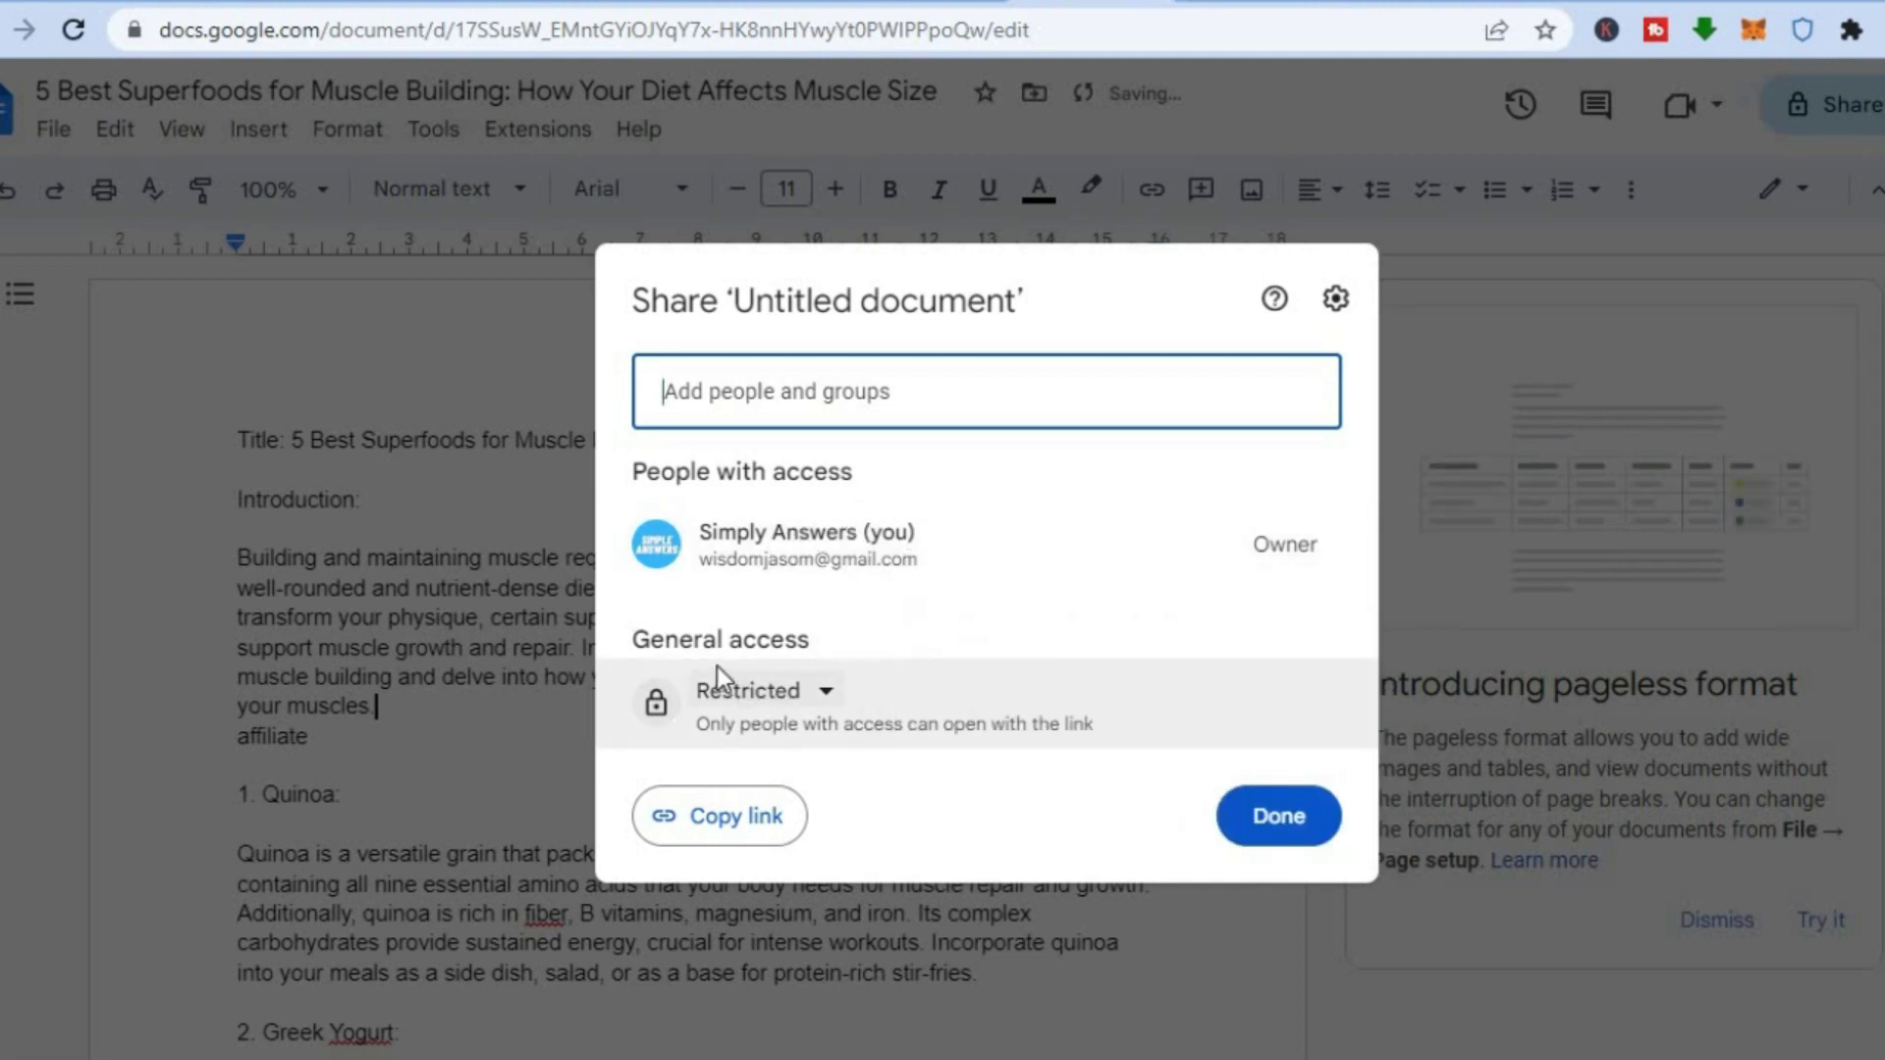
# Set general access to Anyone with the link as Viewer and copy the share link
pyautogui.click(794, 703)
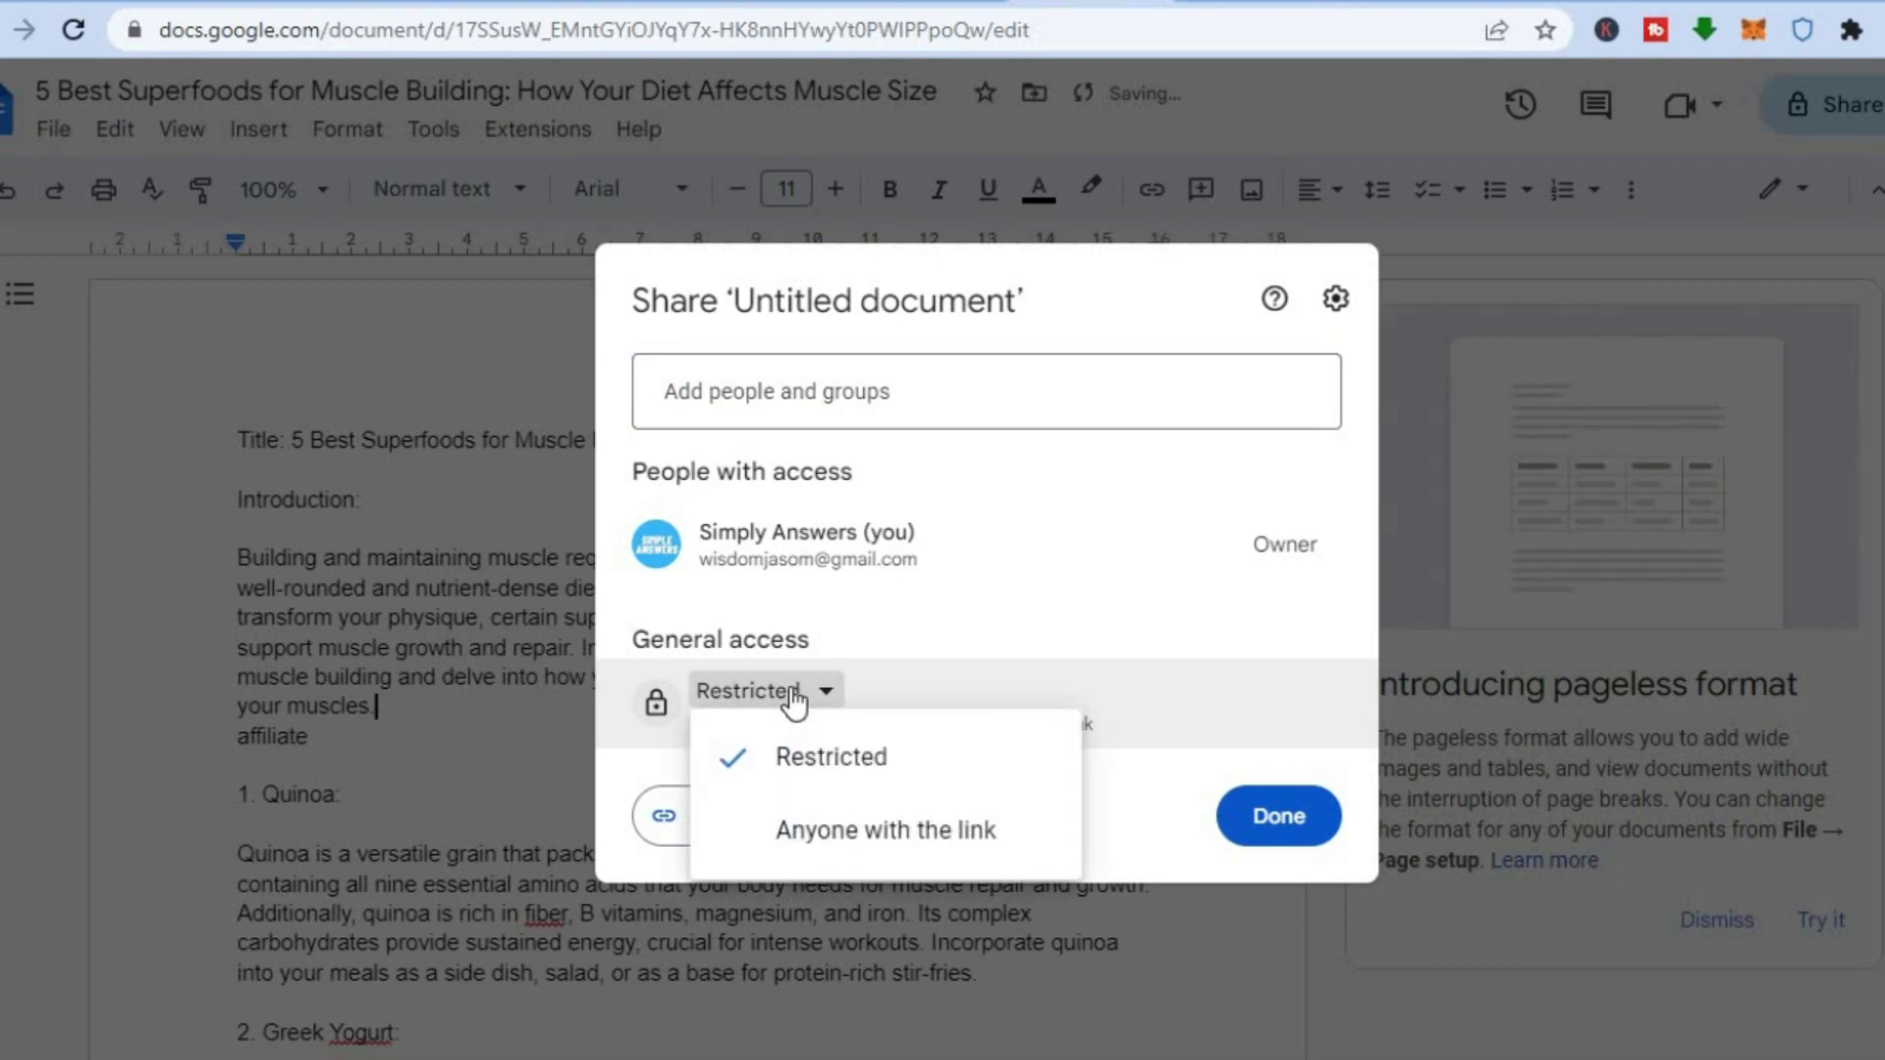
pyautogui.click(842, 842)
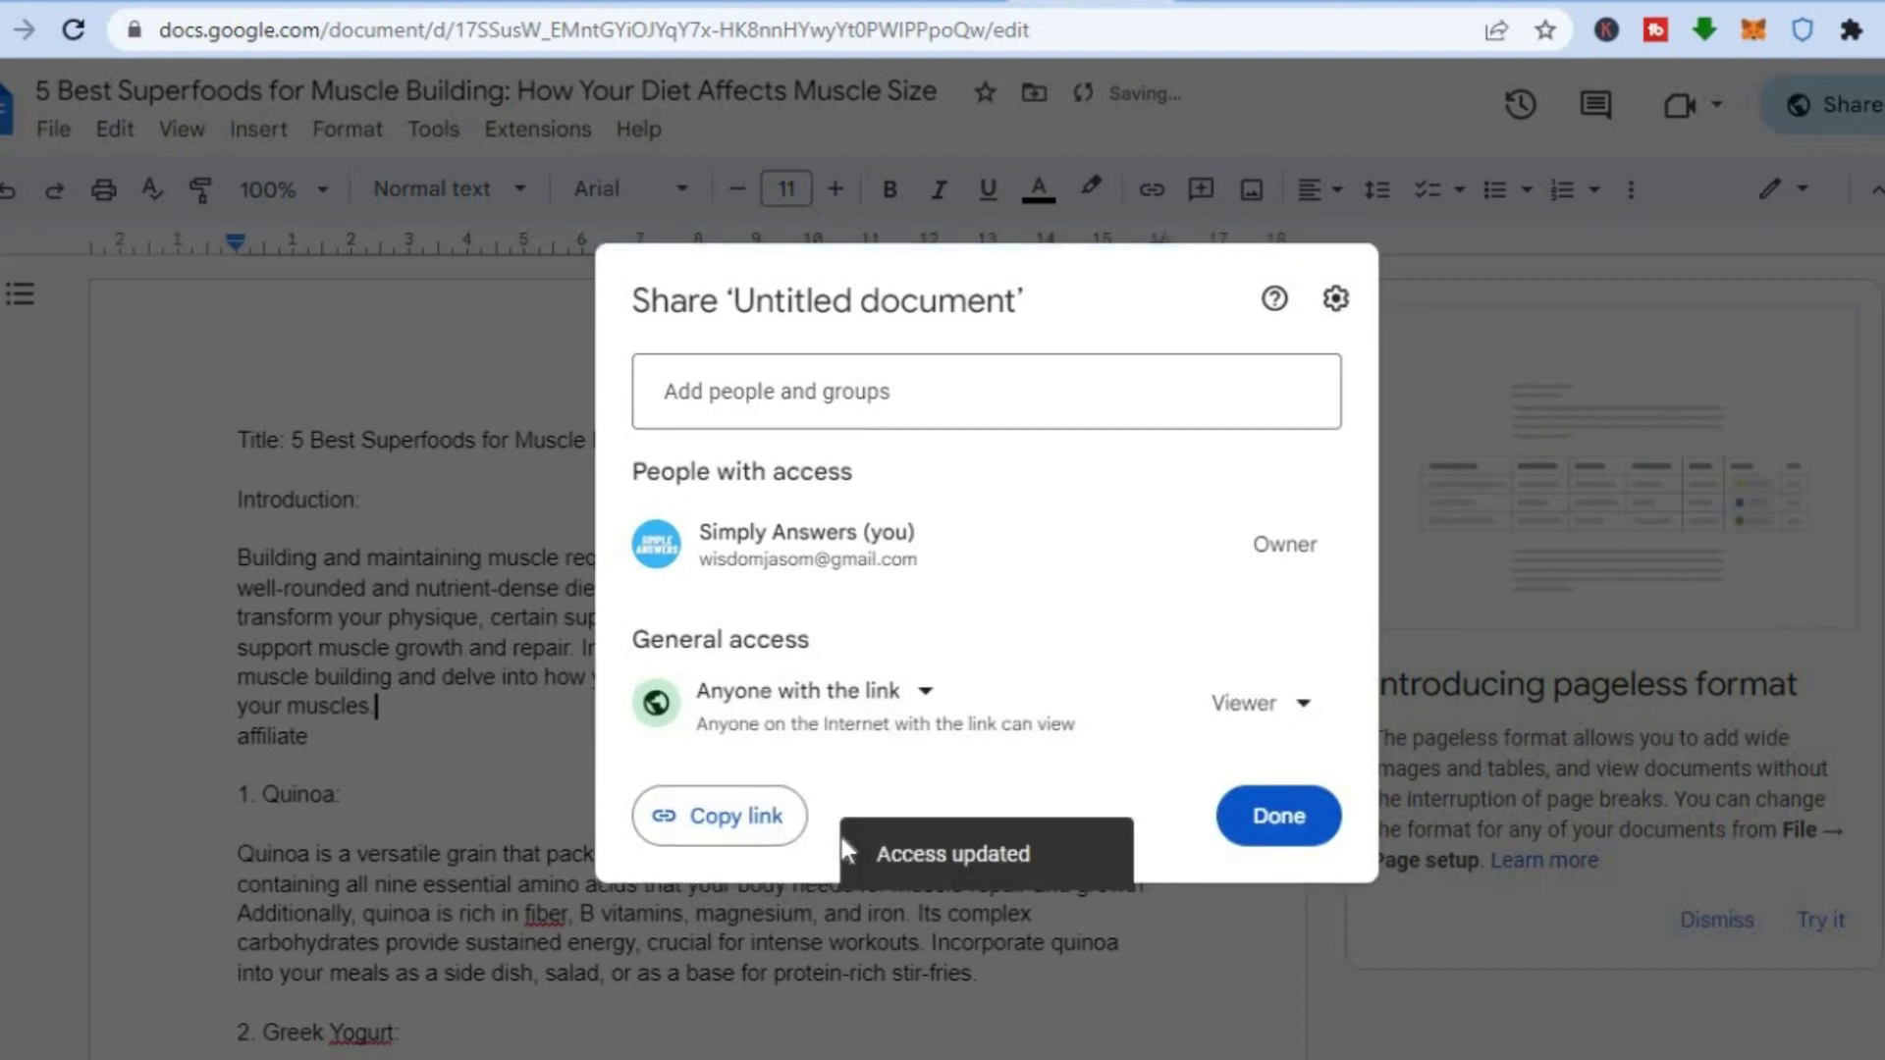
pyautogui.click(1302, 709)
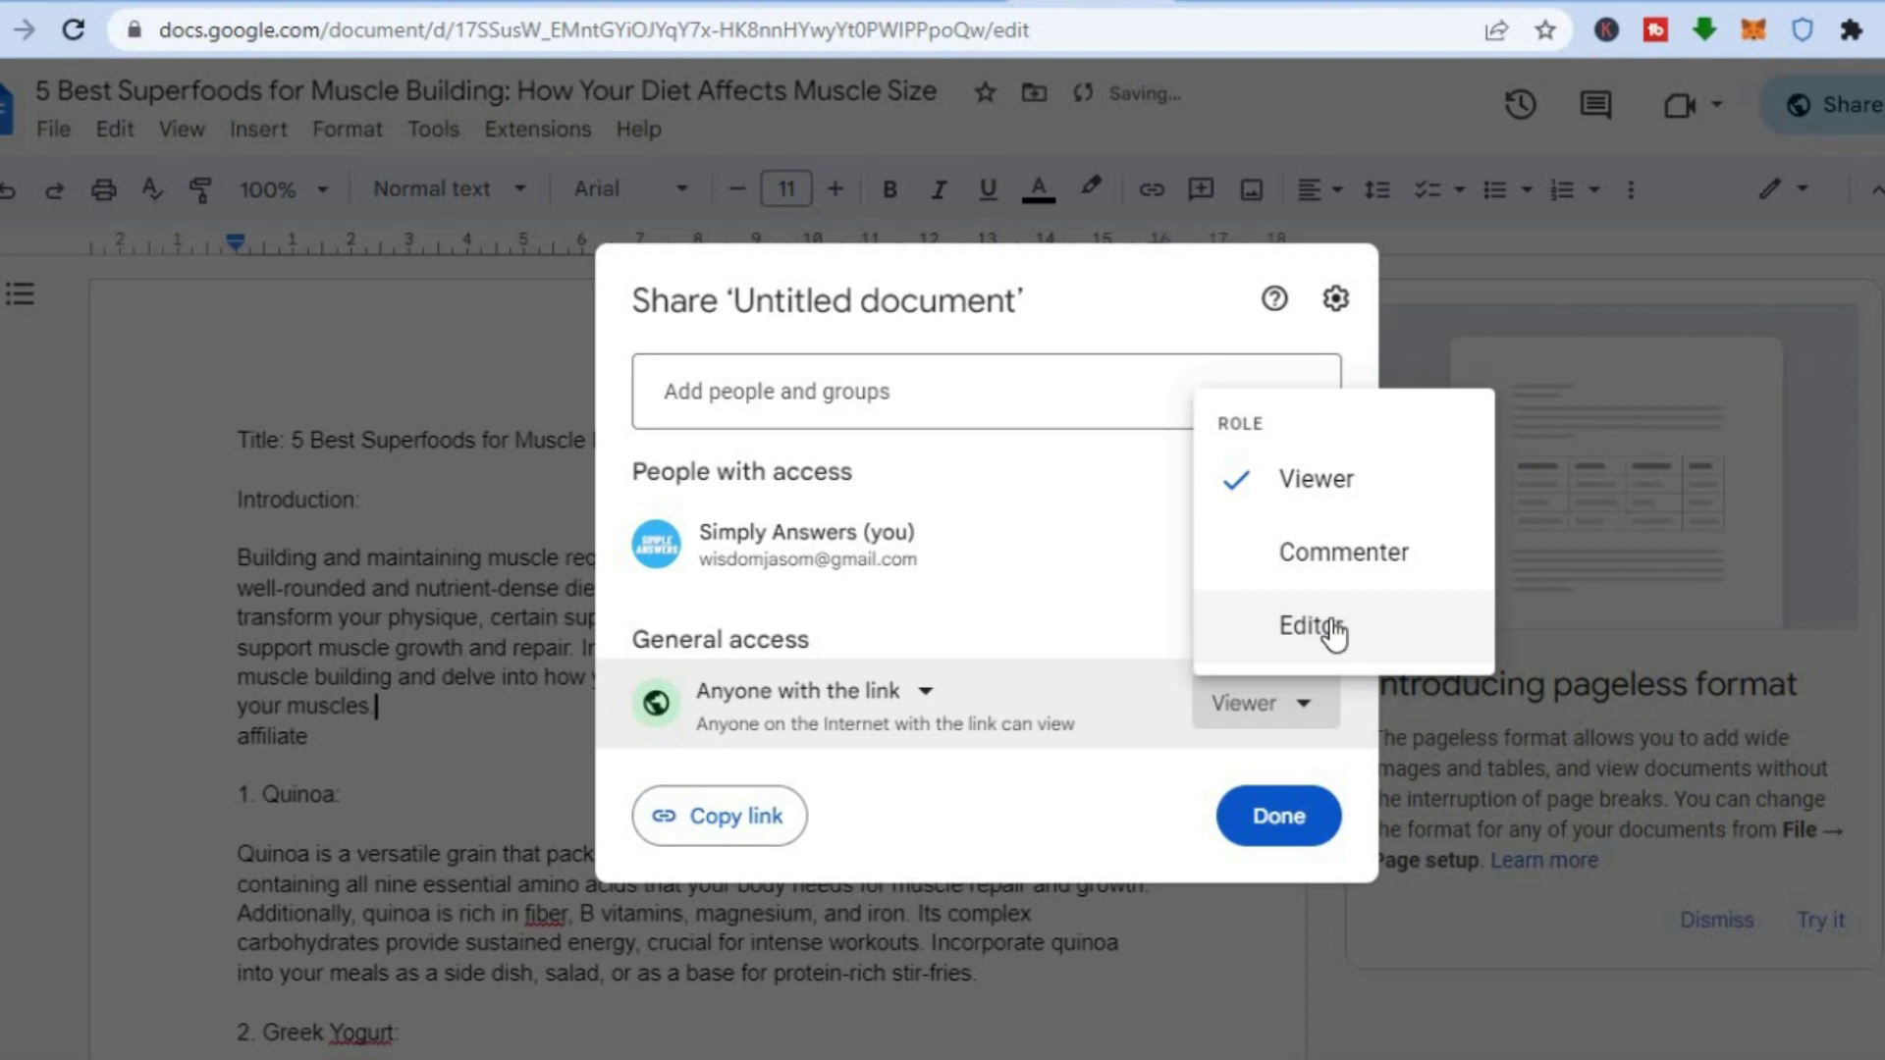
pyautogui.click(974, 770)
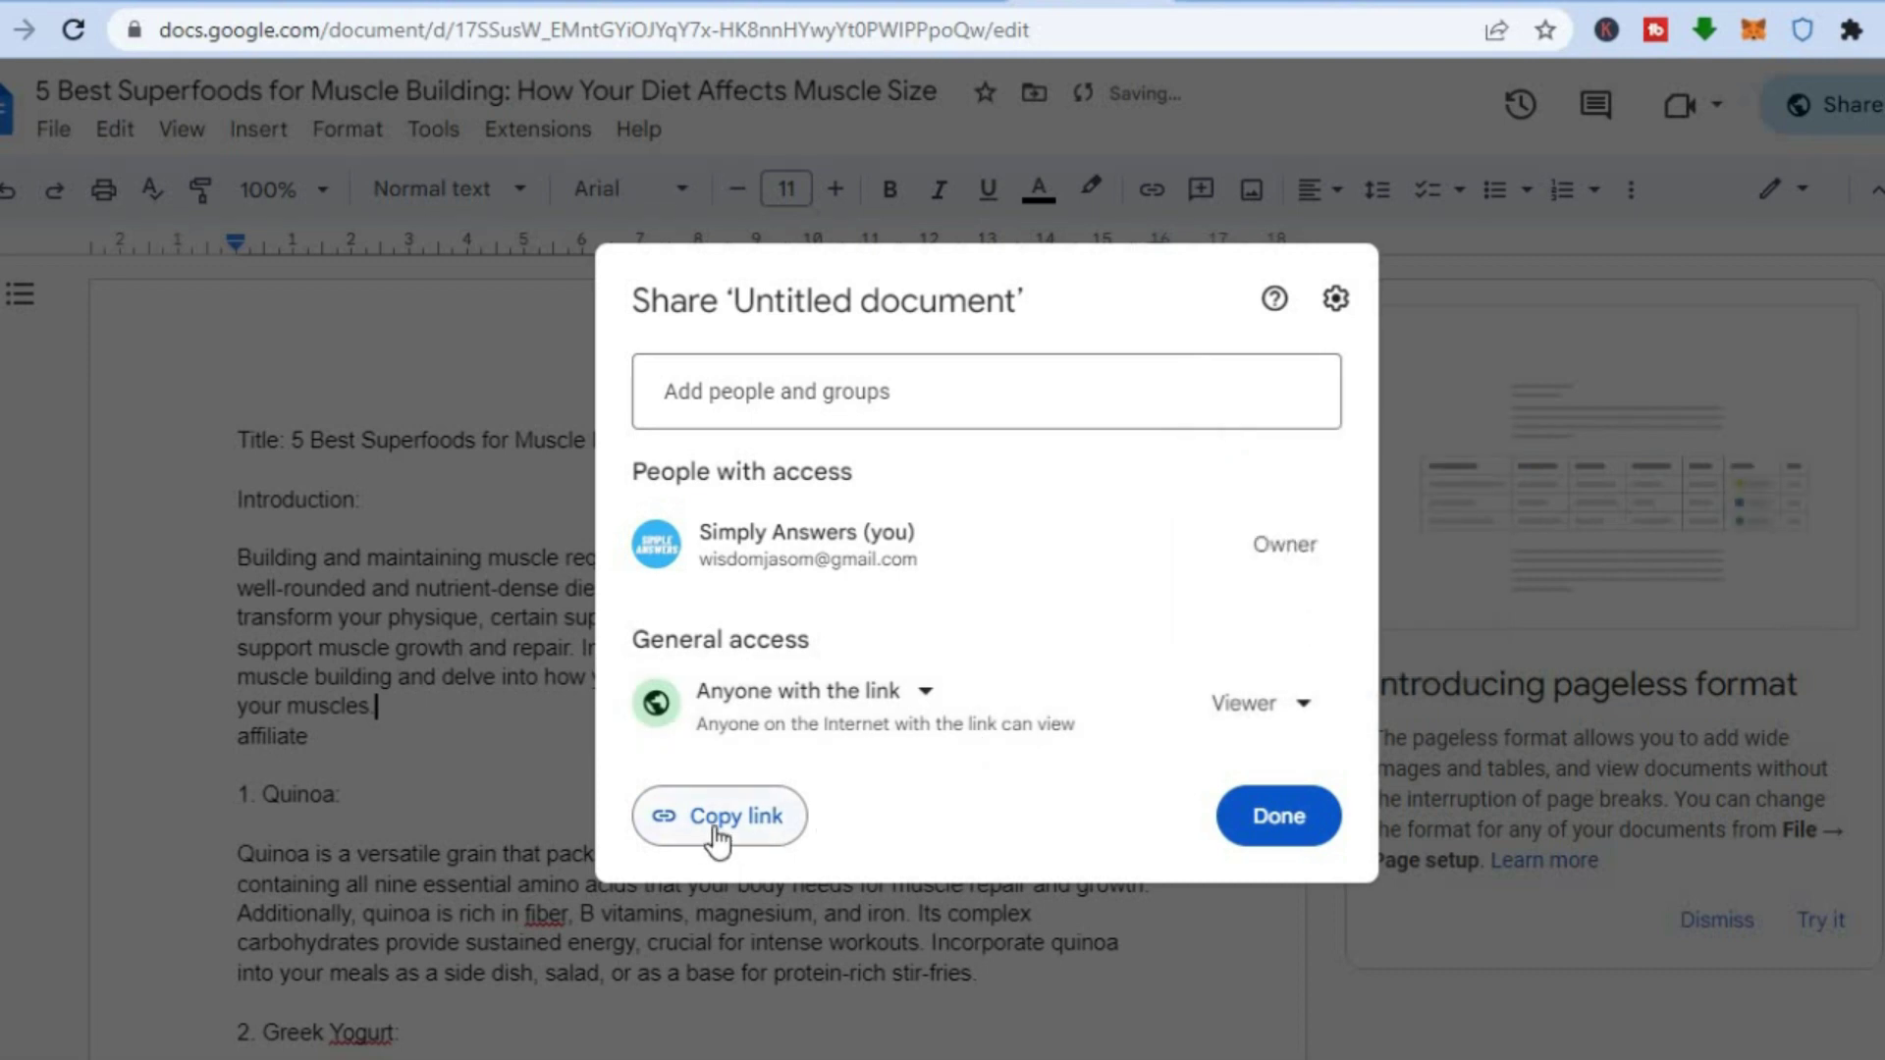
pyautogui.click(717, 841)
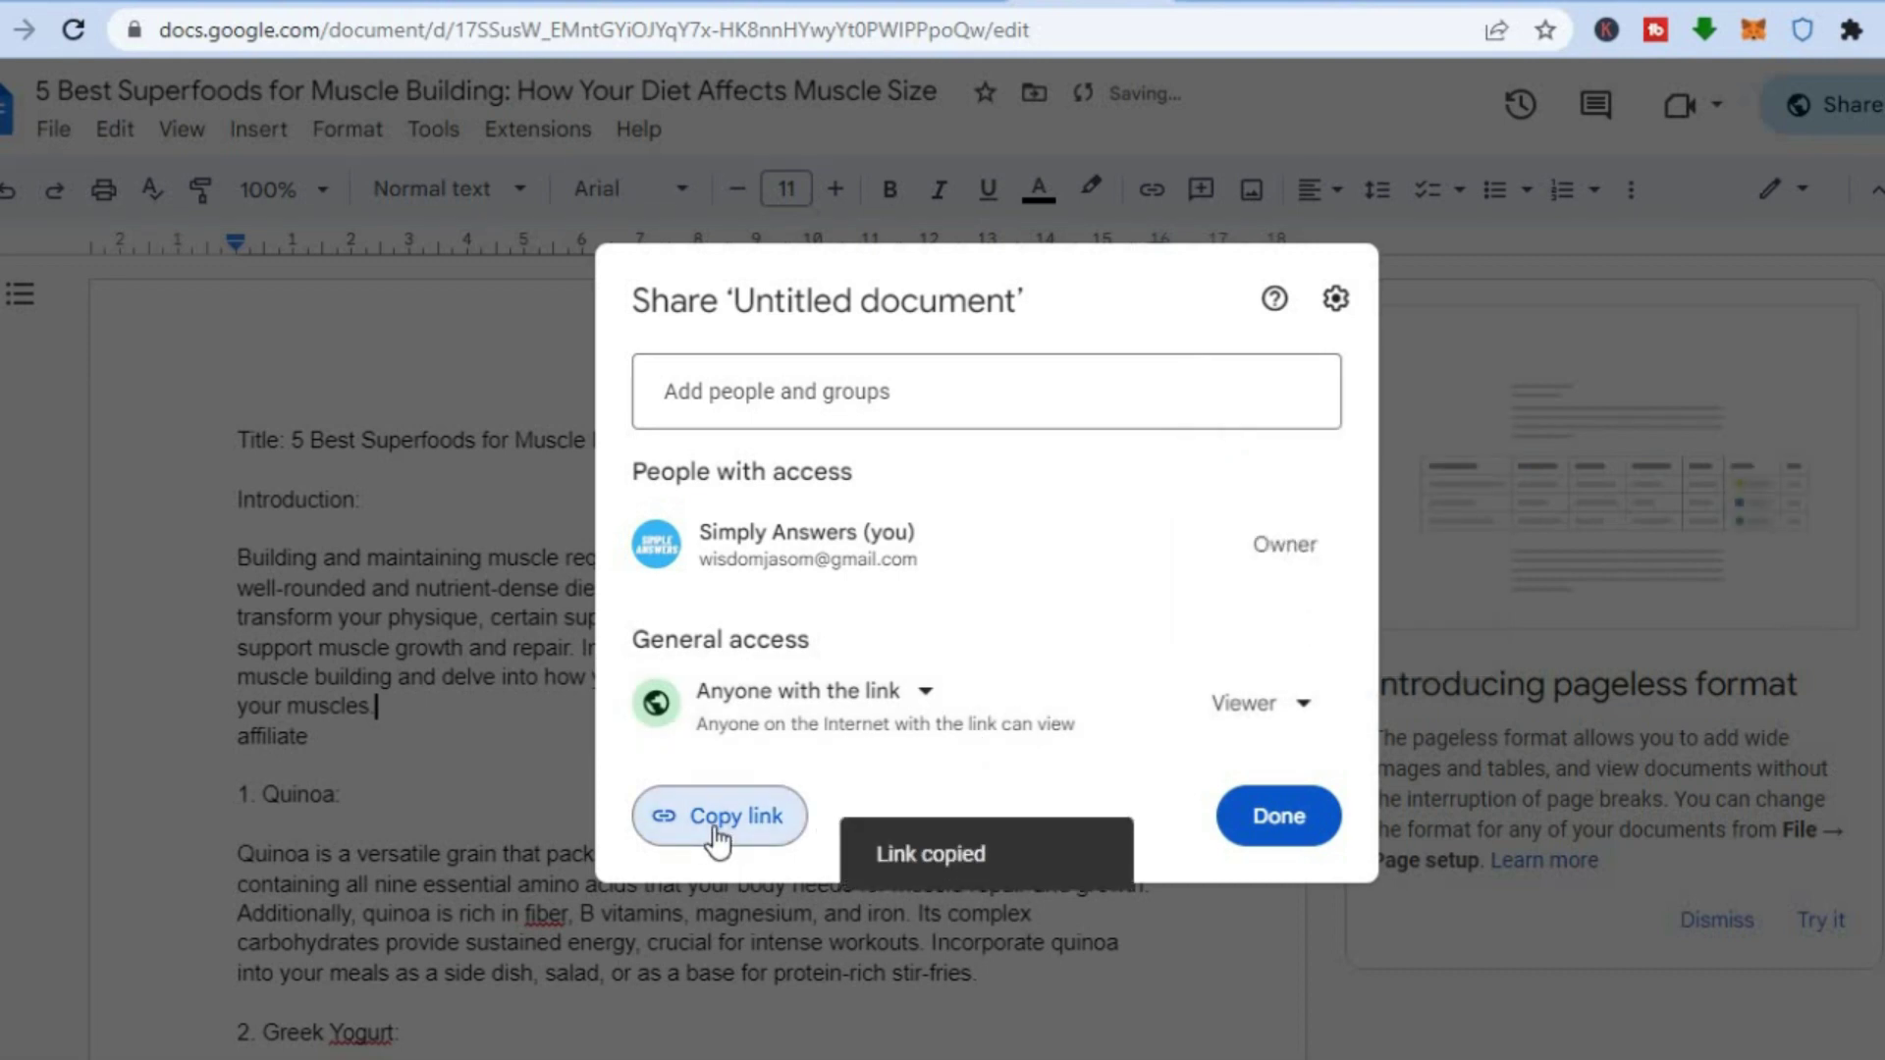
pyautogui.click(1235, 819)
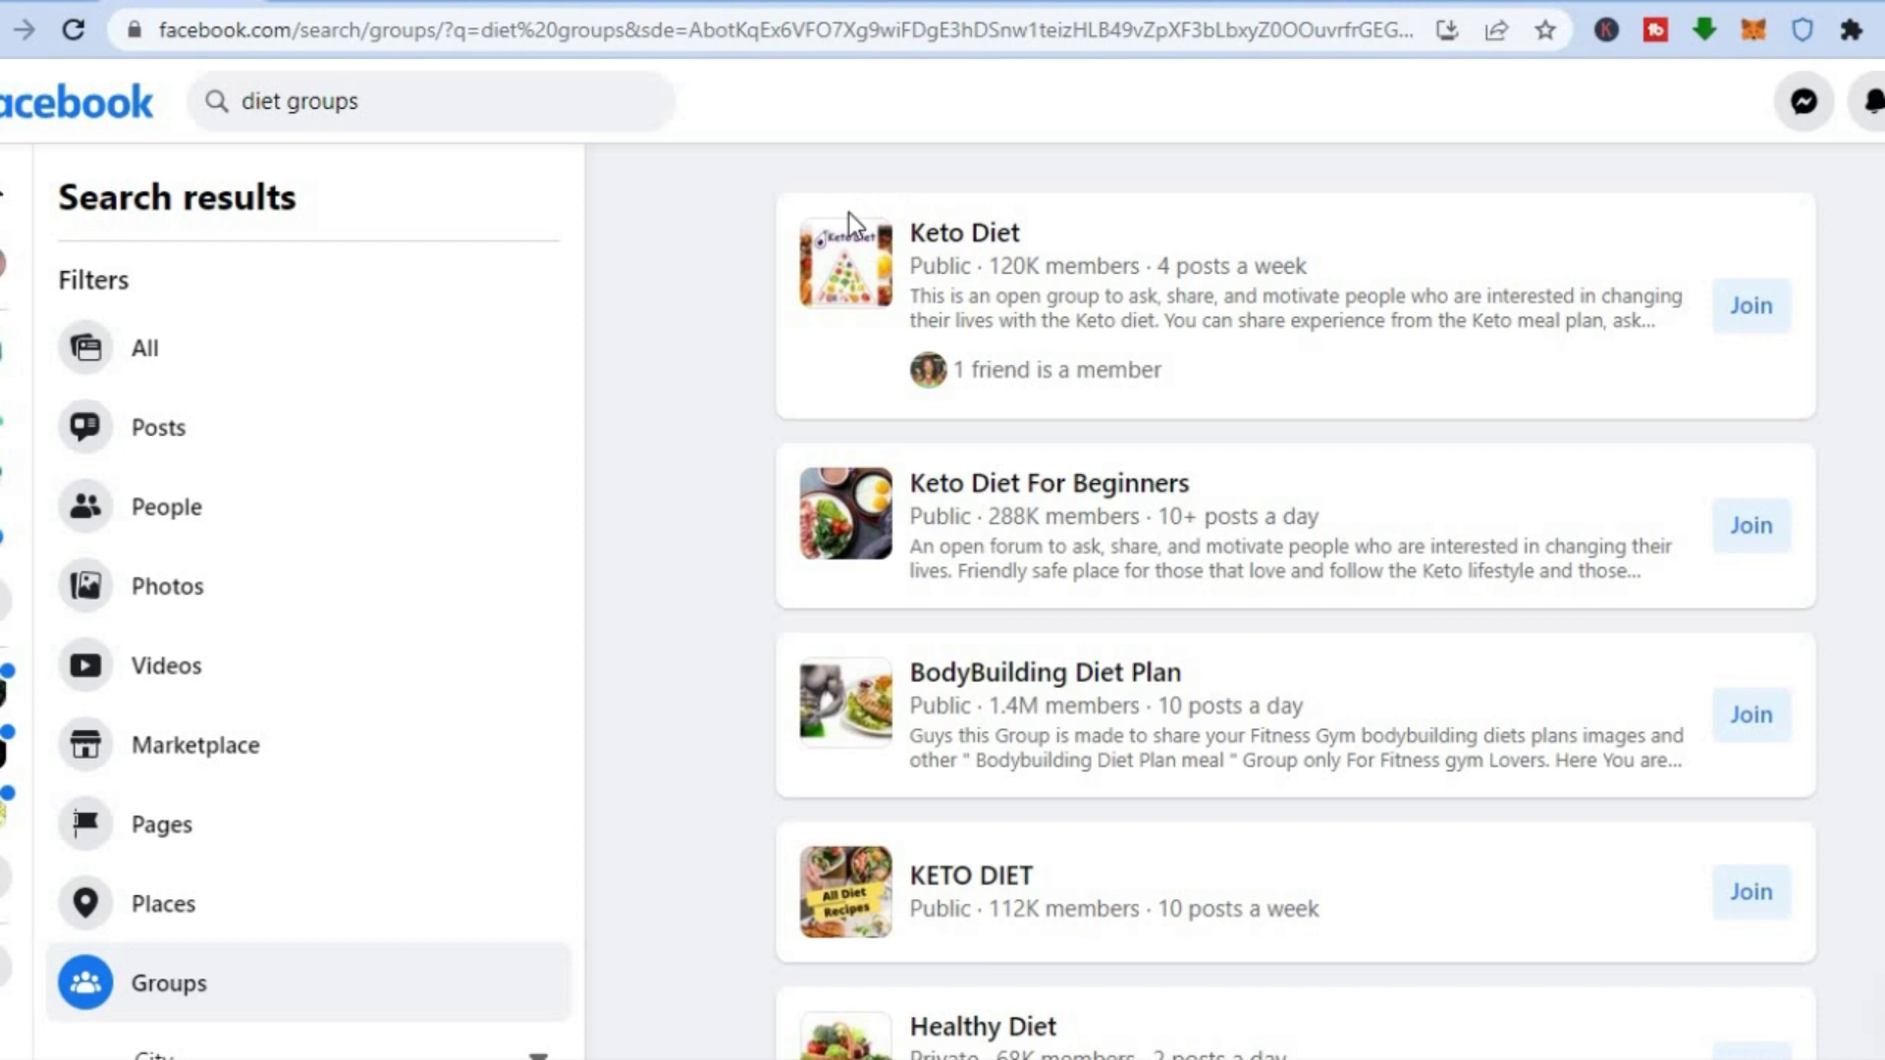
# Open the Keto Diet group from the search results and start a new post
pyautogui.click(954, 239)
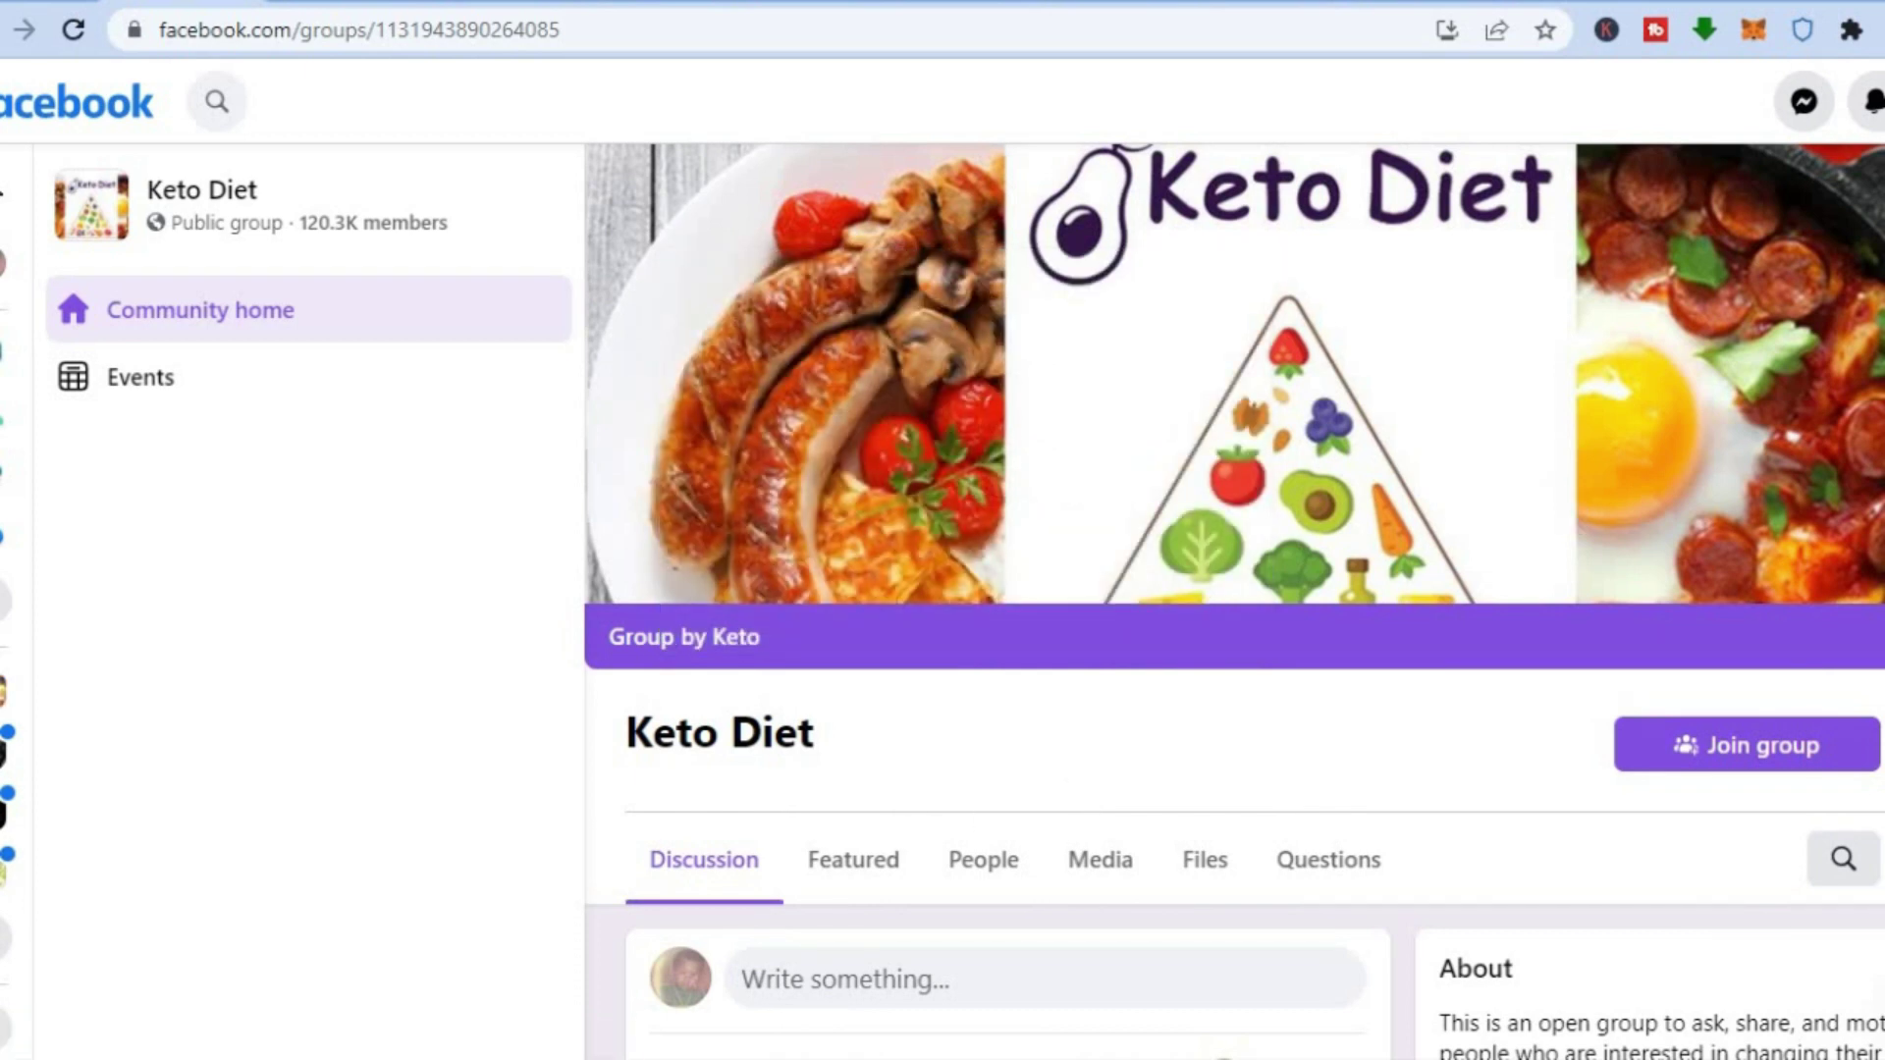
pyautogui.scroll(-5, 1123, 547)
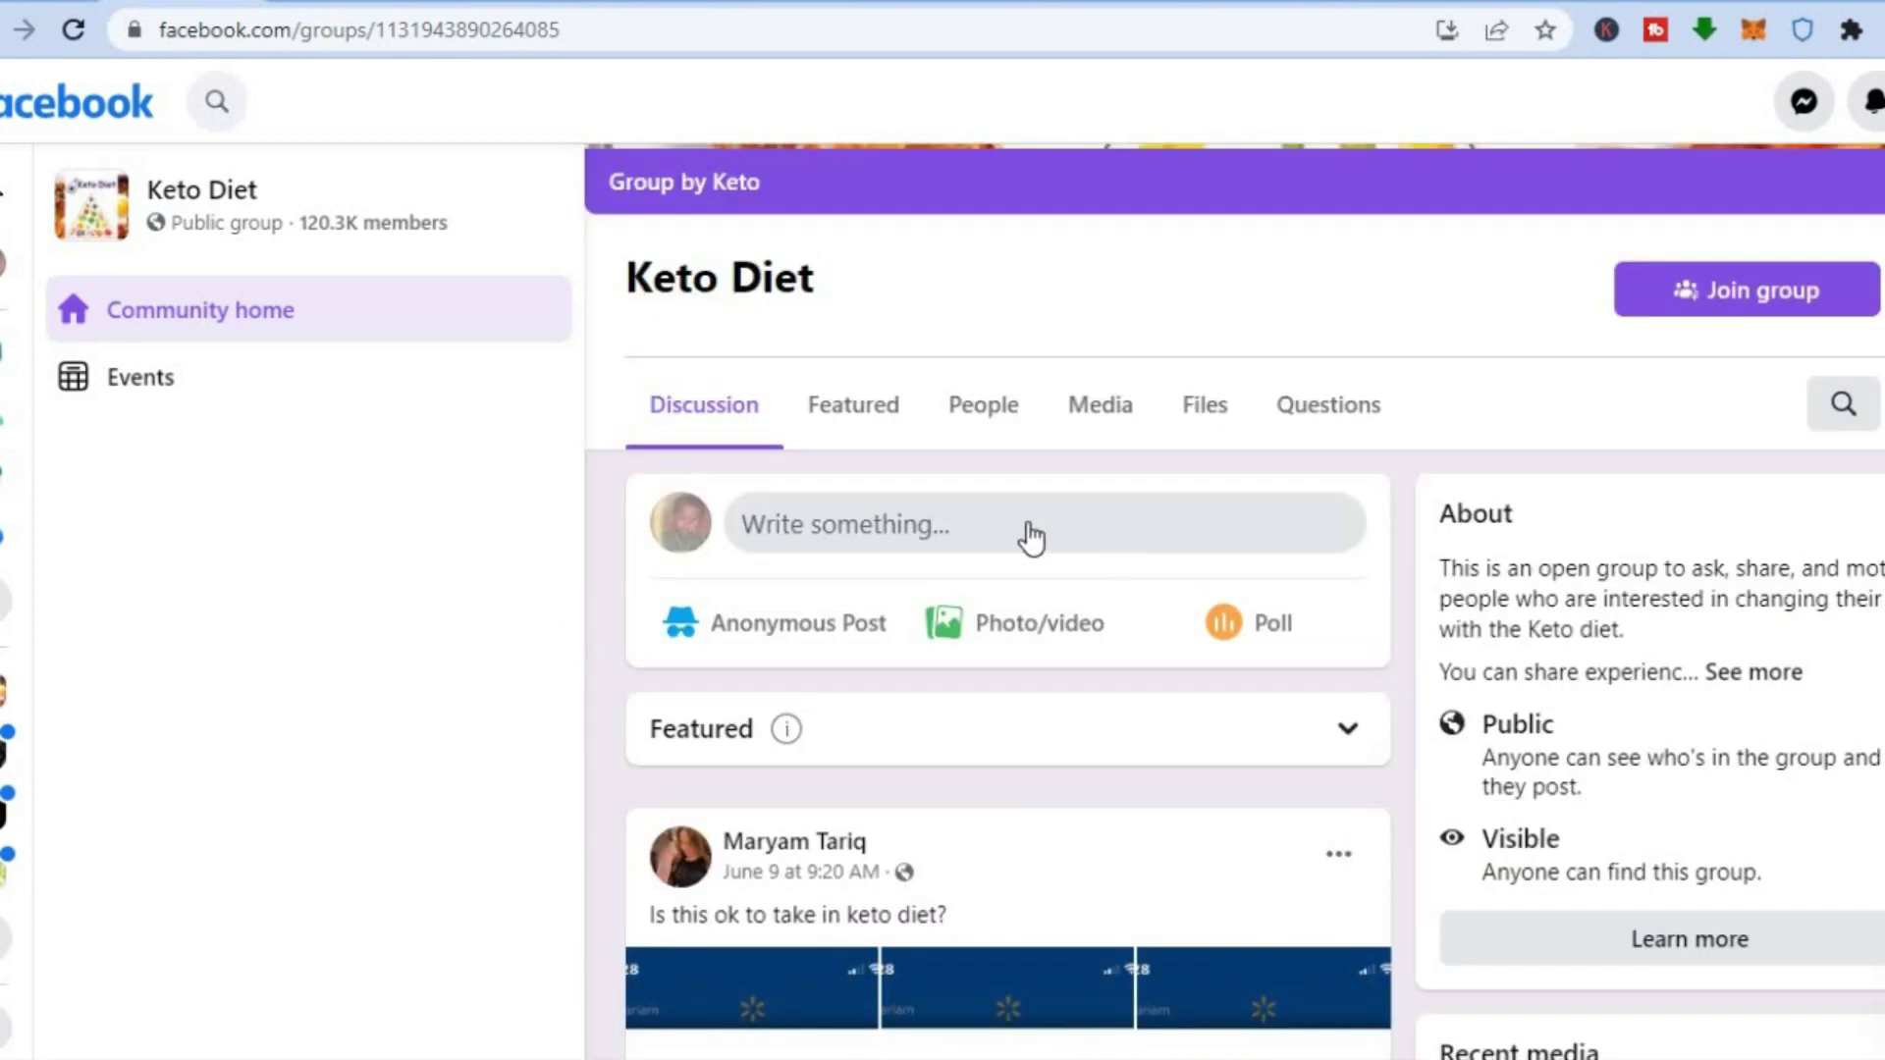
pyautogui.click(873, 534)
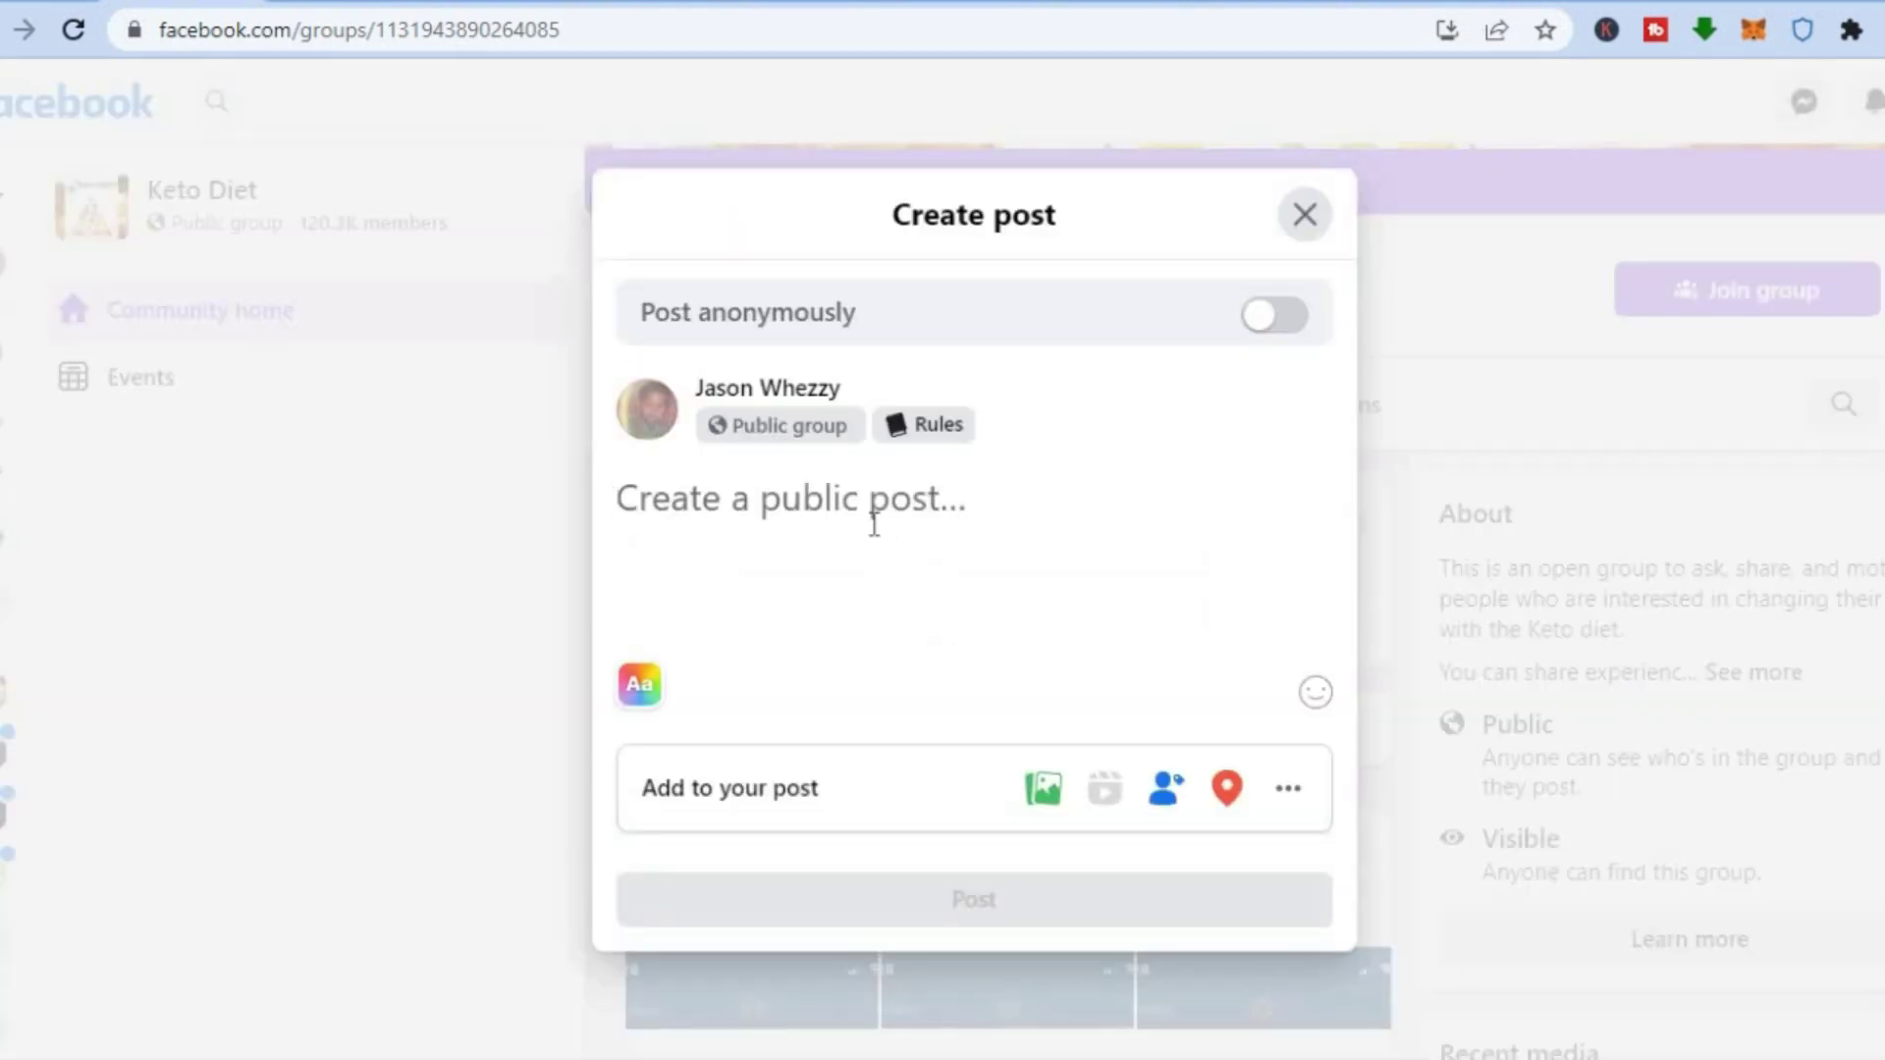
# Enter the message about 5 superfoods, then paste the Google Docs share link below it
pyautogui.hotkey('ctrl', 'v')
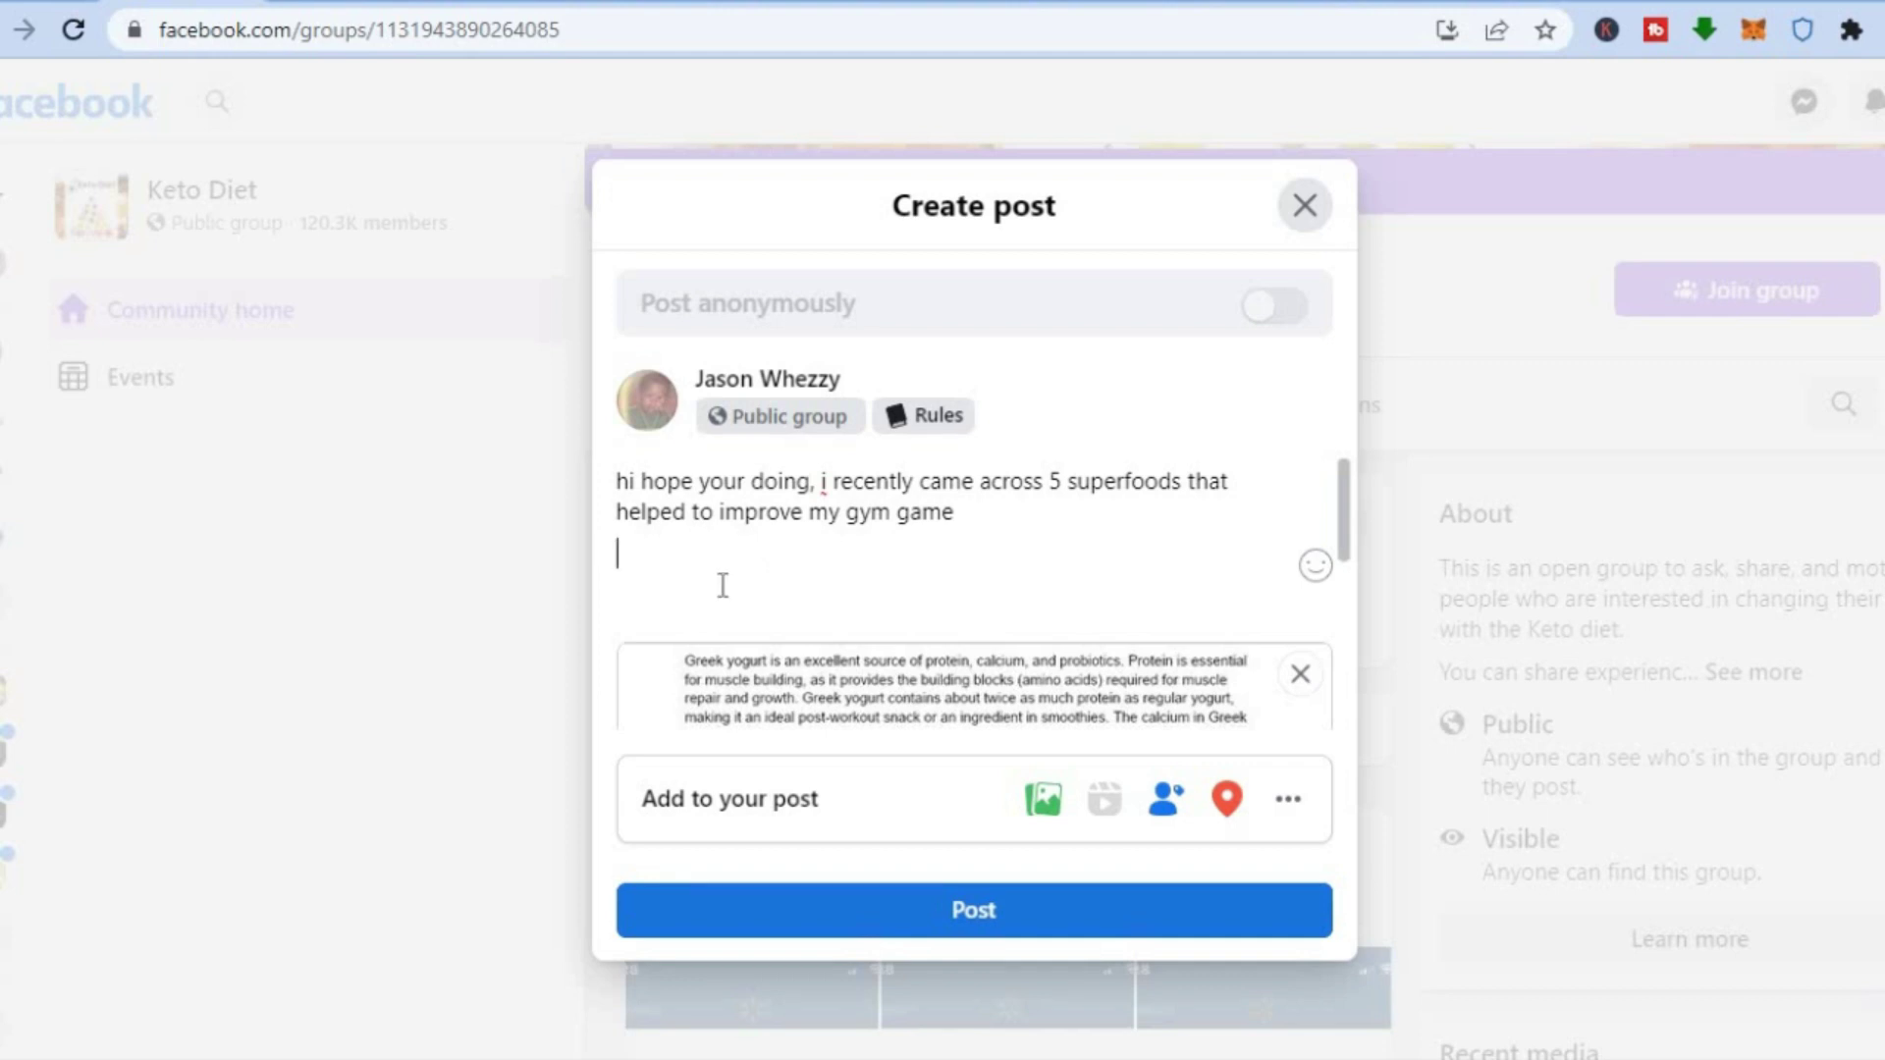
pyautogui.rightClick(647, 580)
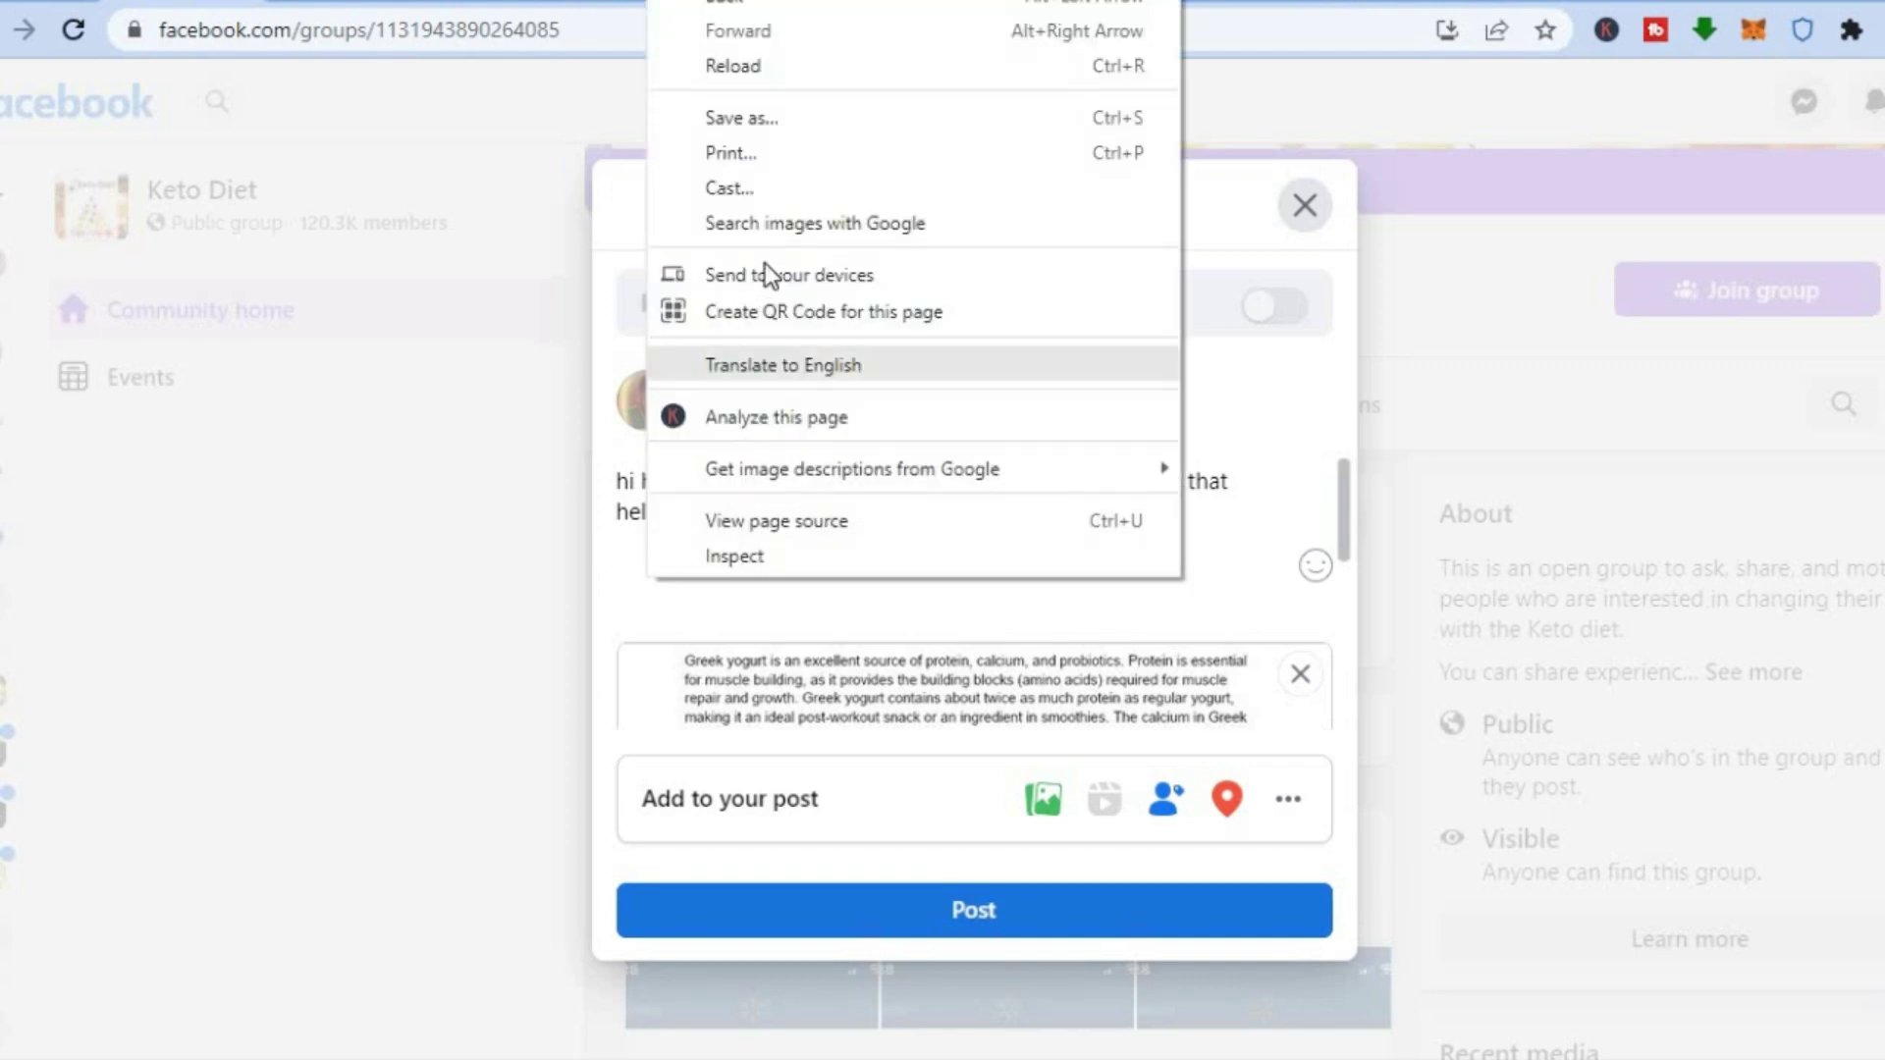
pyautogui.click(633, 554)
pyautogui.rightClick(636, 557)
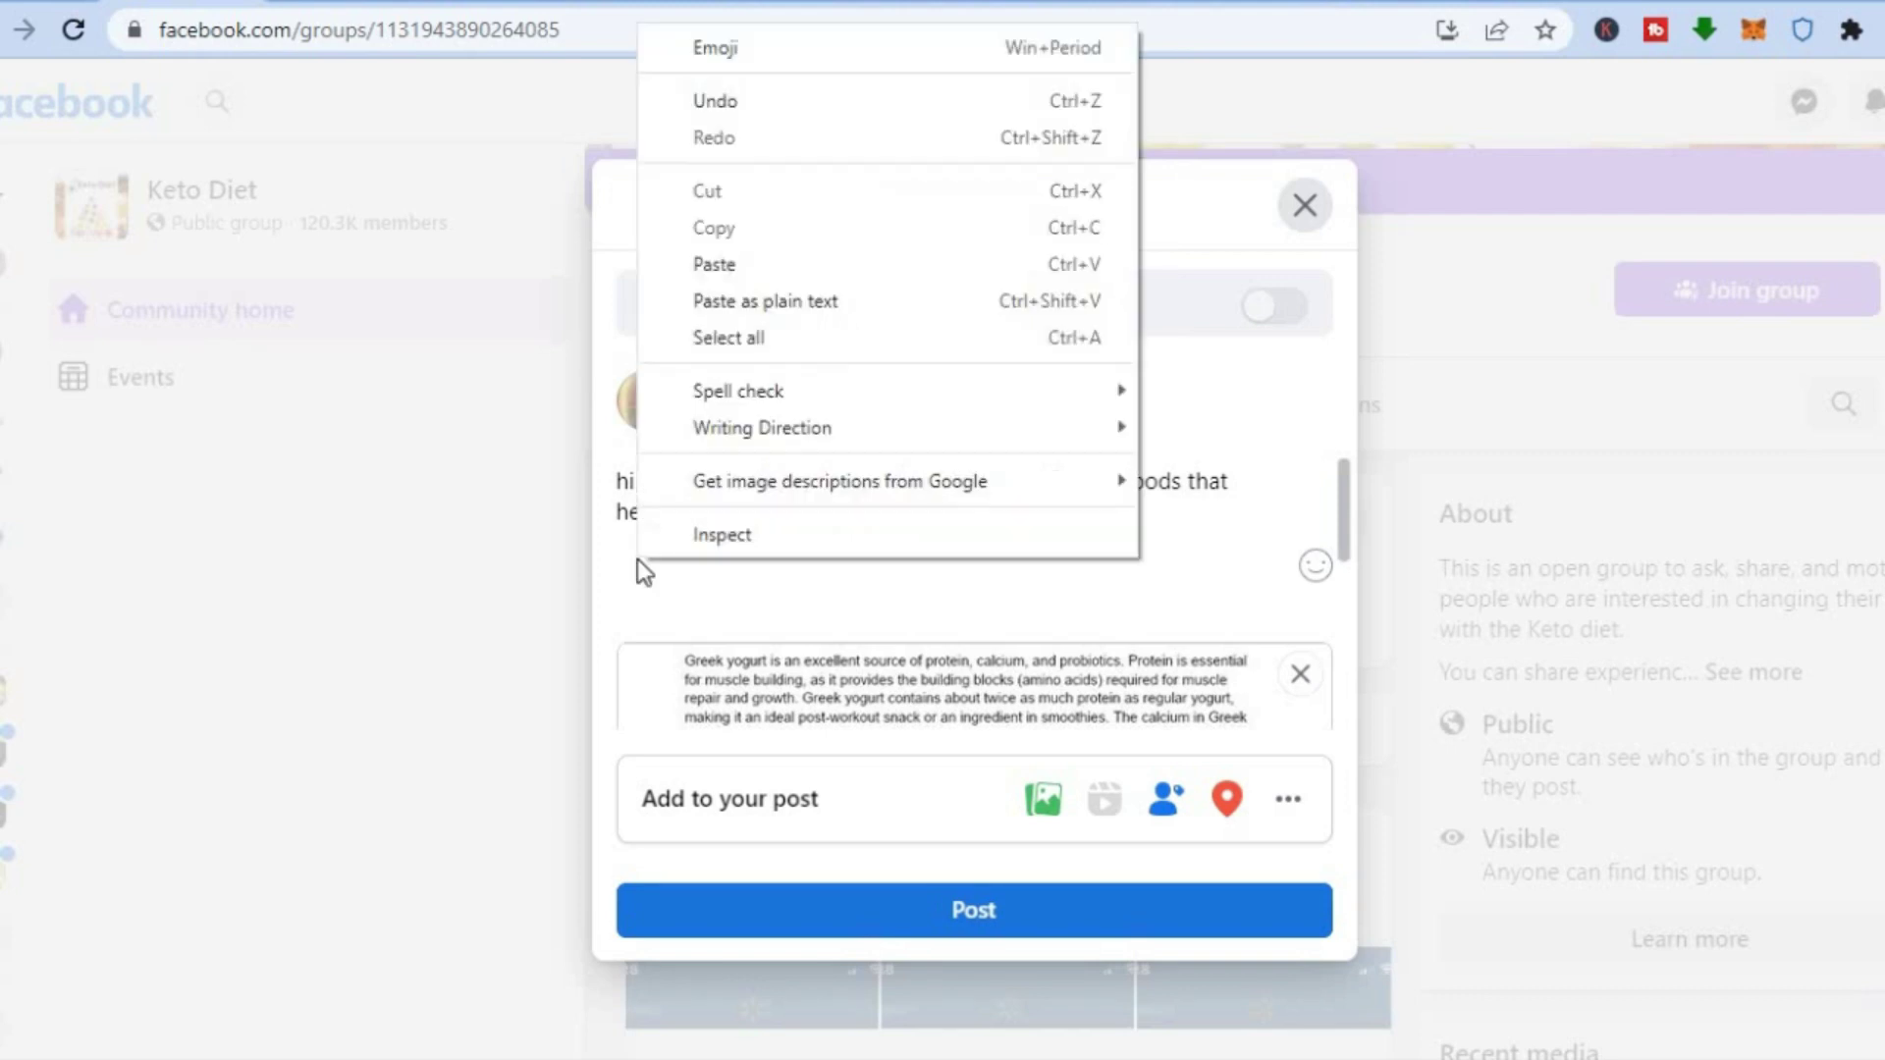
pyautogui.click(732, 267)
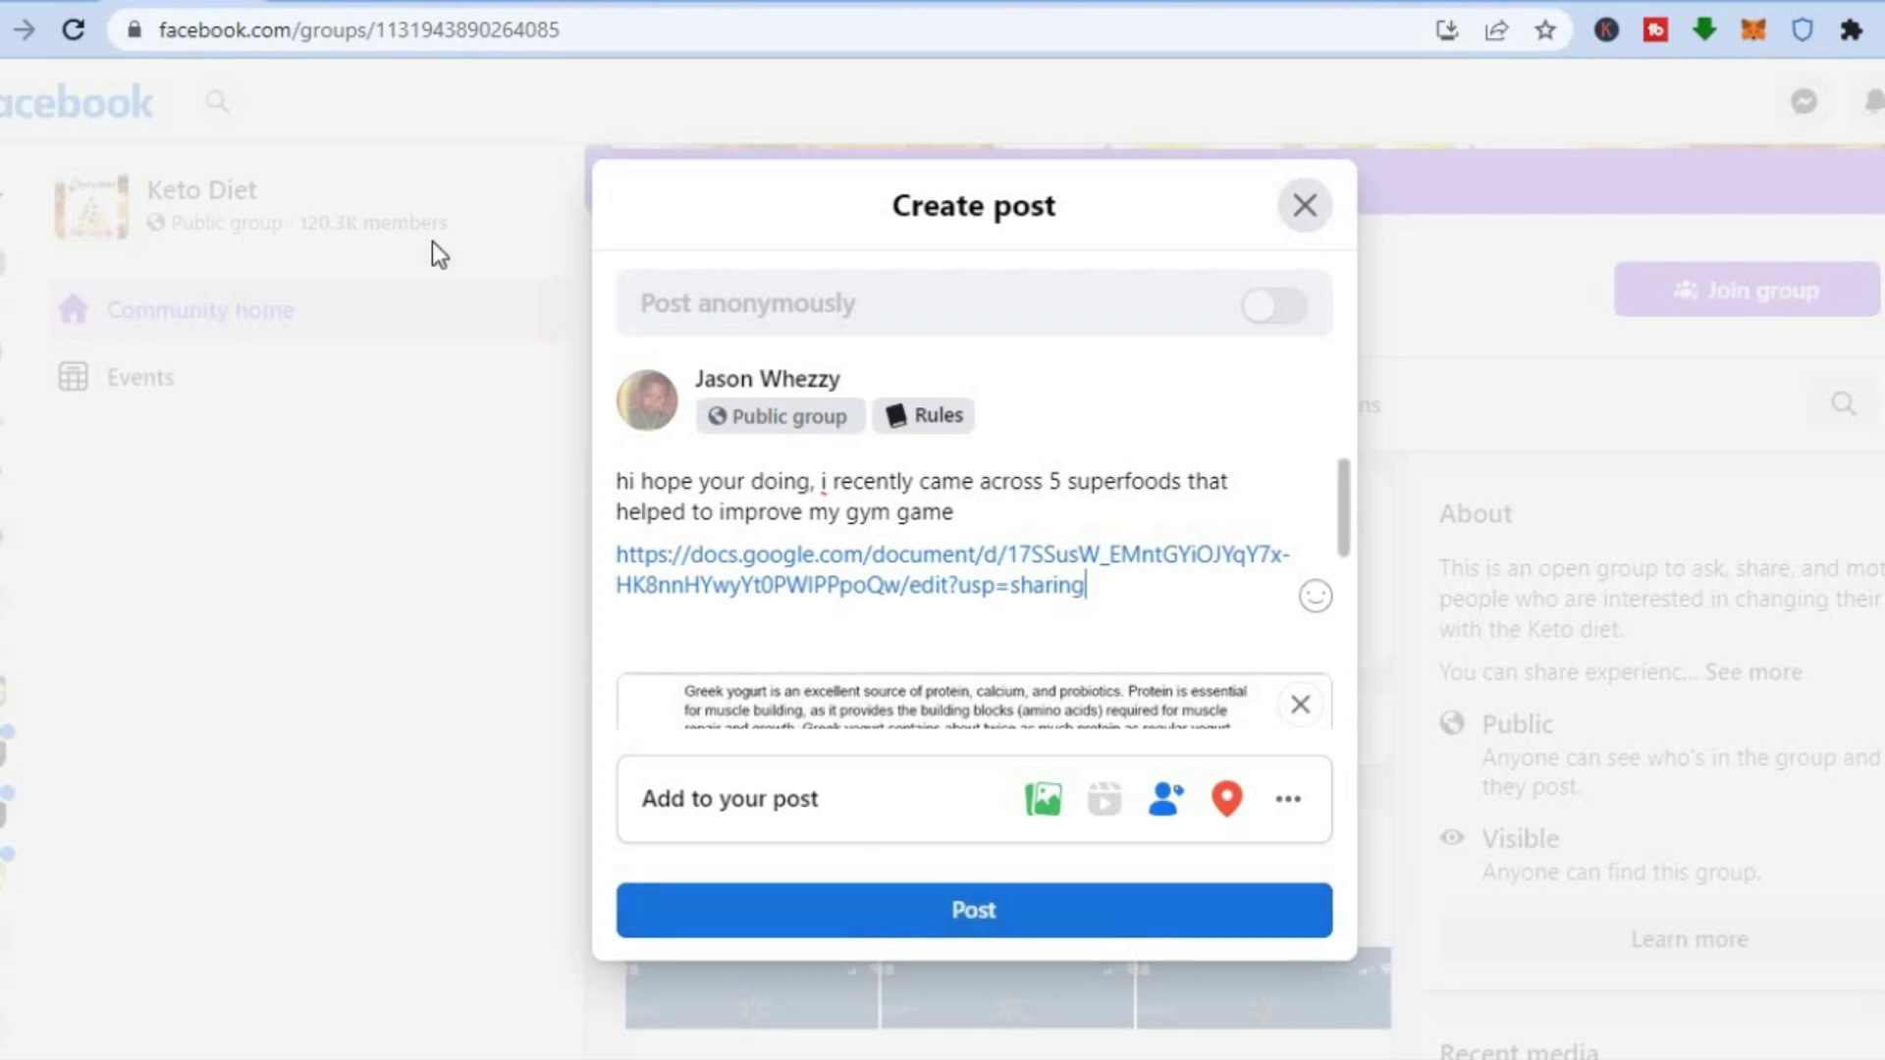
pyautogui.click(444, 5)
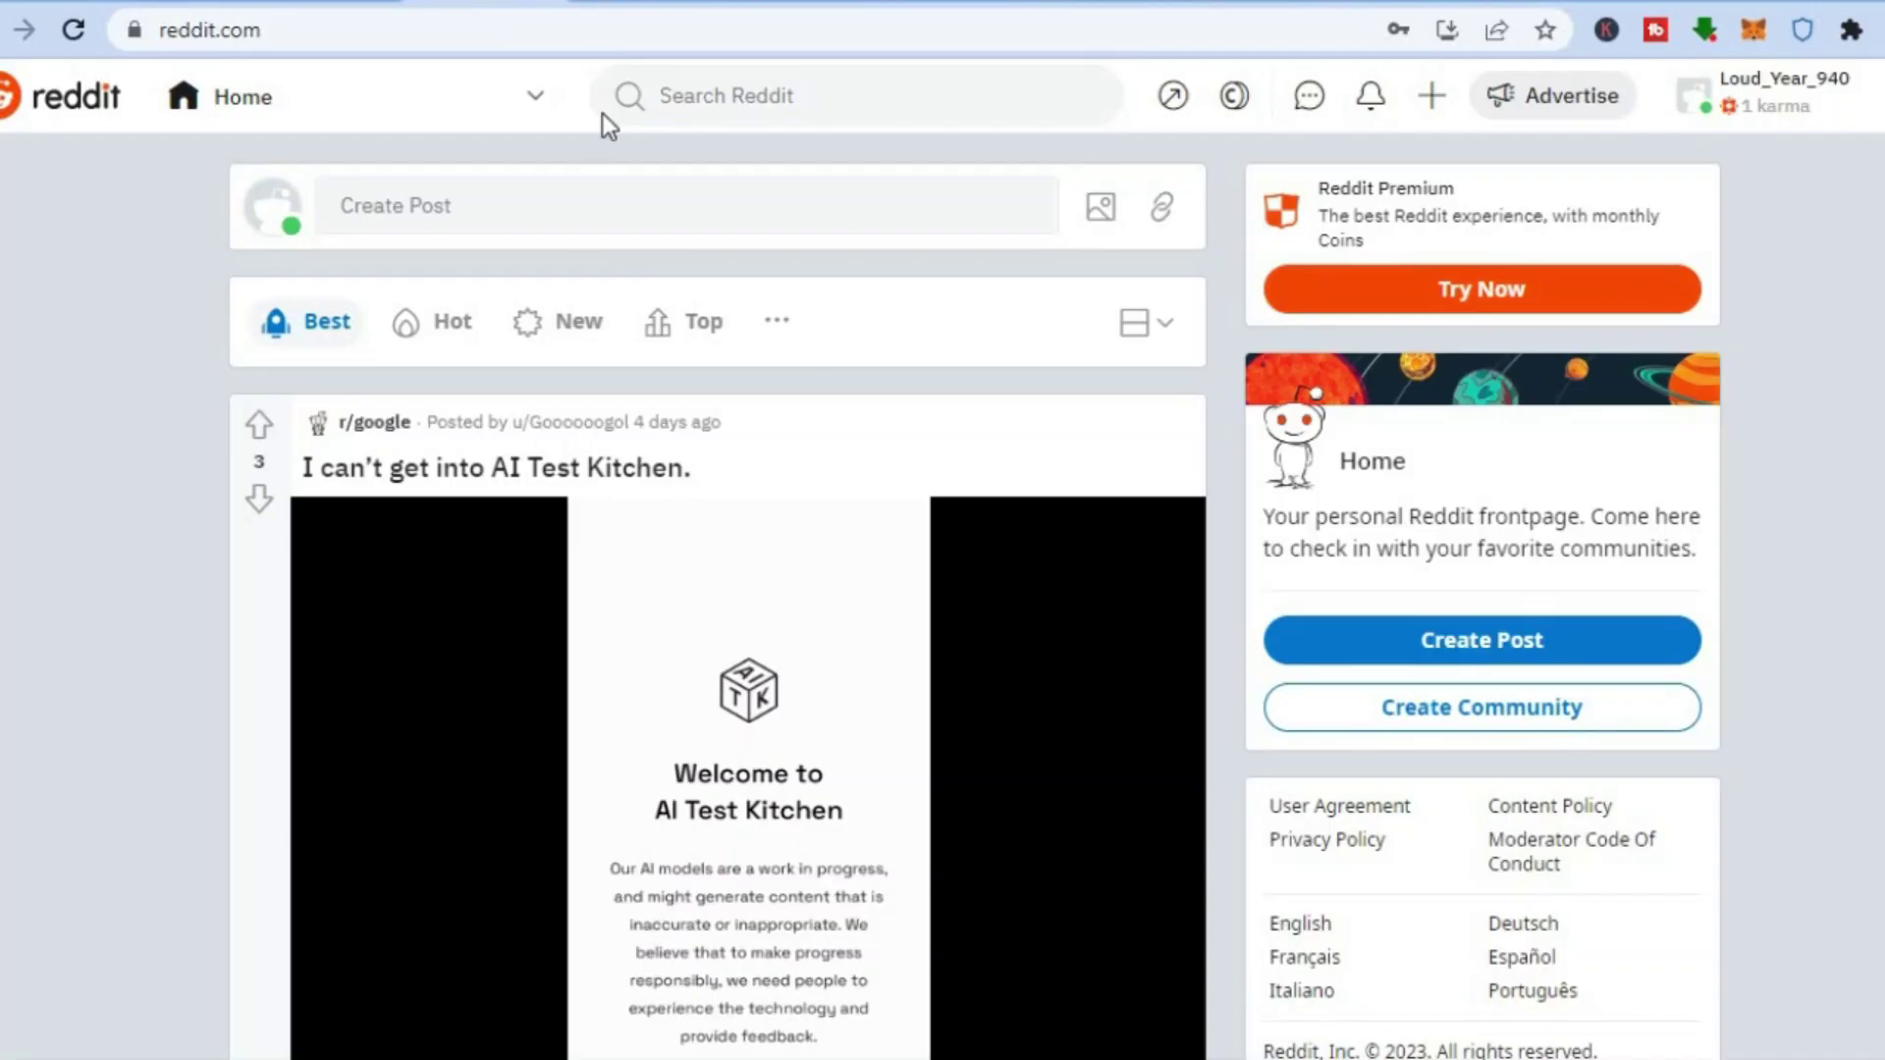